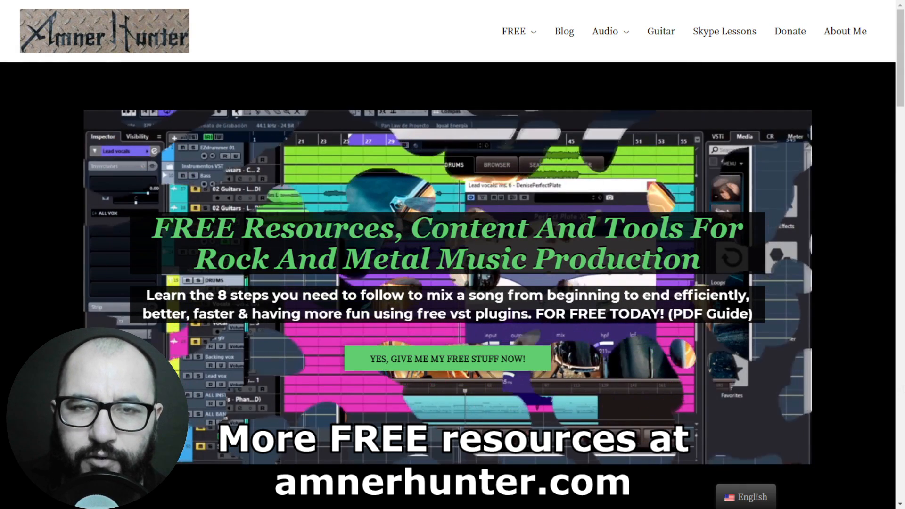
mouse_move(511, 47)
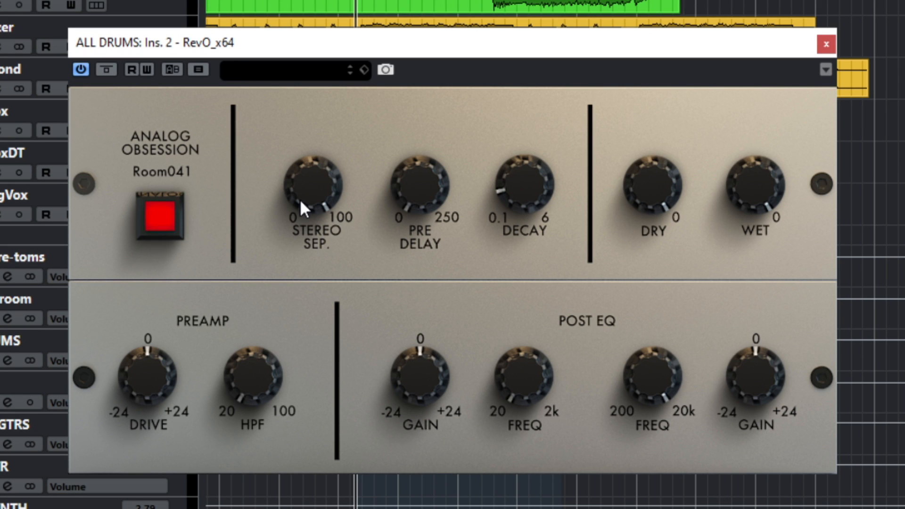
- Sweep the Stereo Sep. and Pre Delay knobs of the RevO reverb to try their ranges
mouse_move(309, 200)
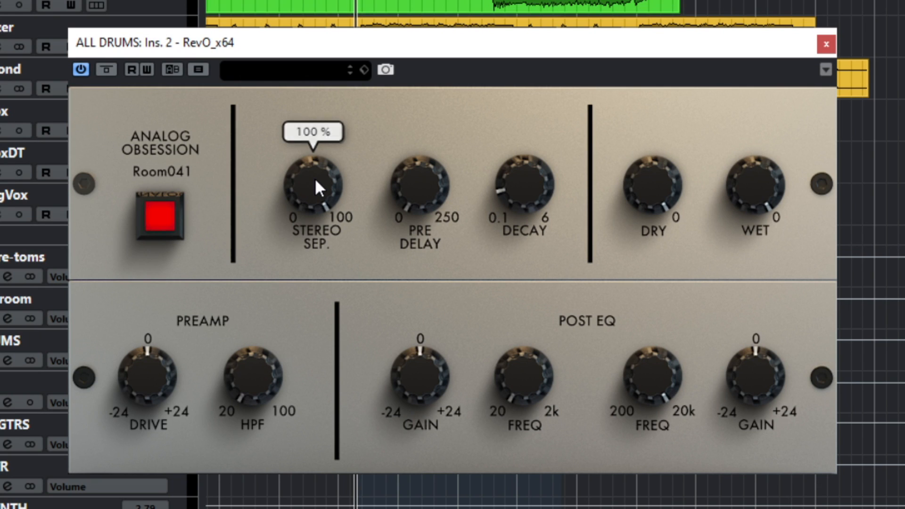
left_click_drag(315, 178, 302, 355)
mouse_move(312, 202)
left_mouse_down()
mouse_move(313, 237)
mouse_move(338, 221)
mouse_move(322, 206)
left_mouse_up()
mouse_move(404, 188)
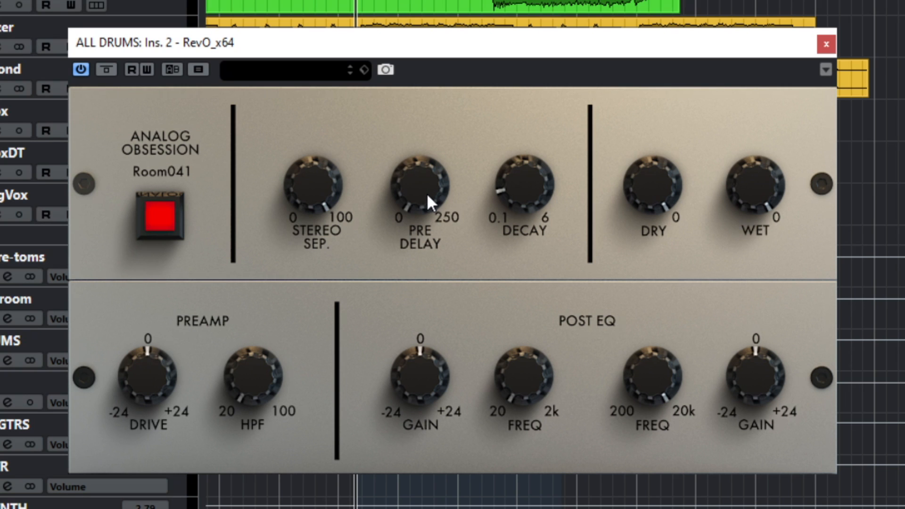
left_click_drag(426, 193, 398, 208)
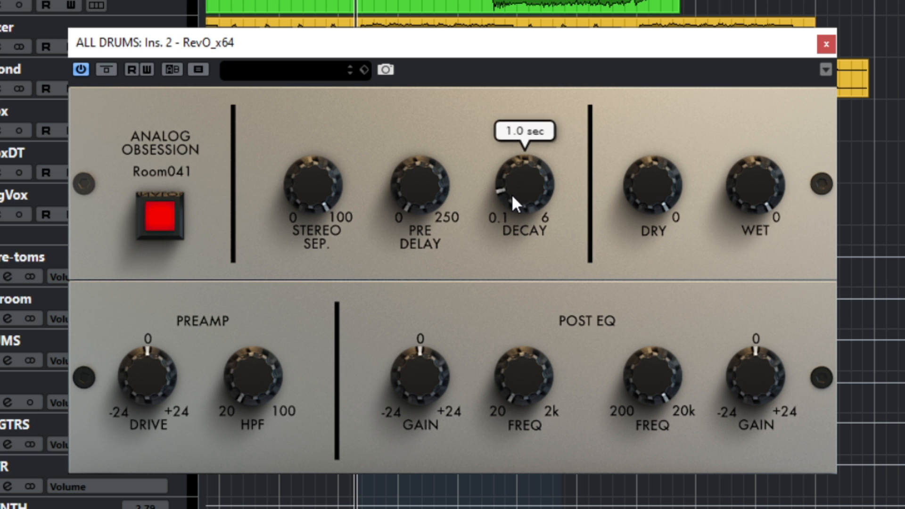
- Nudge the Decay knob near 1.0 sec and sweep the Dry knob up and back down
mouse_move(512, 194)
left_mouse_down()
mouse_move(513, 36)
mouse_move(502, 94)
mouse_move(502, 61)
mouse_move(504, 48)
mouse_move(502, 198)
left_mouse_up()
mouse_move(753, 175)
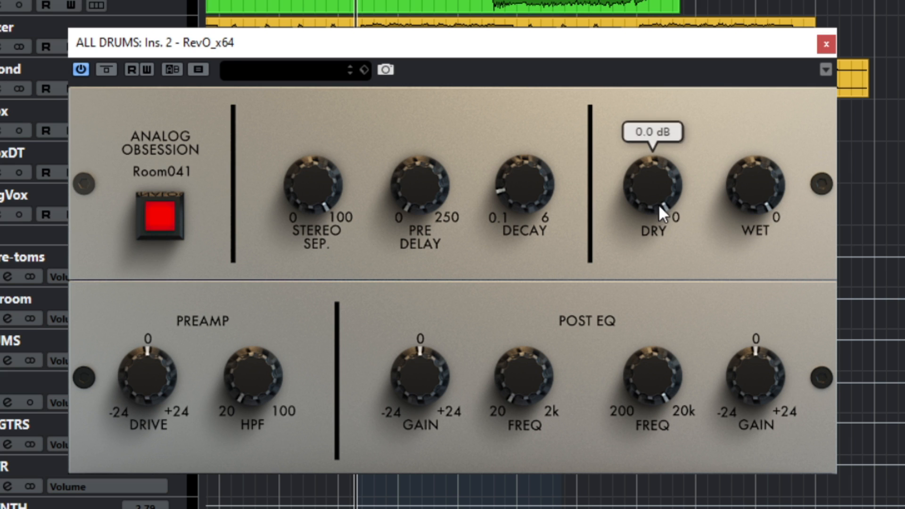
left_click_drag(750, 186, 749, 123)
left_click_drag(759, 188, 759, 170)
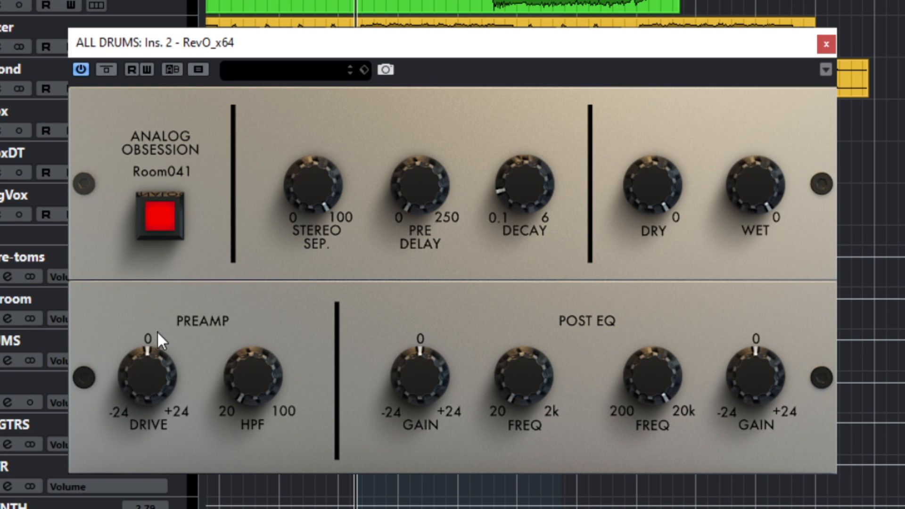
- Sweep the Preamp HPF knob up to 100 Hz and back down
mouse_move(122, 363)
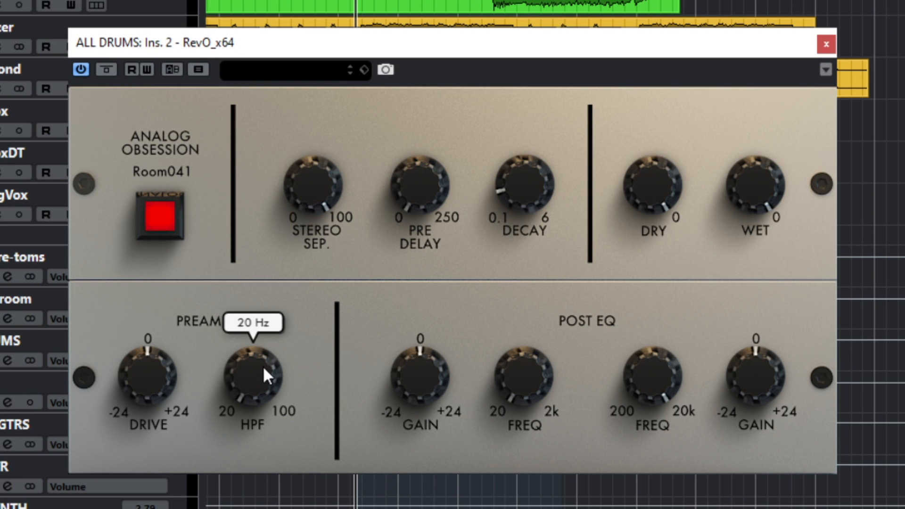
left_click_drag(249, 386, 246, 109)
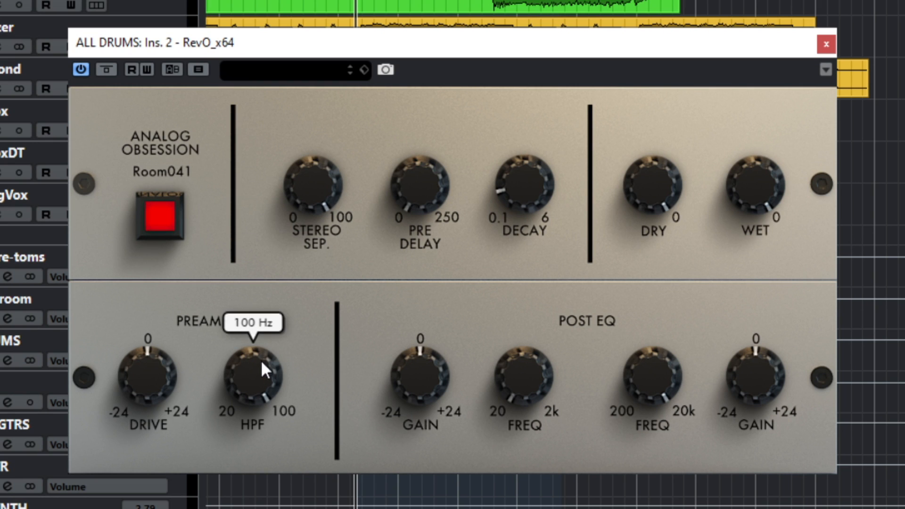
left_click_drag(261, 359, 239, 382)
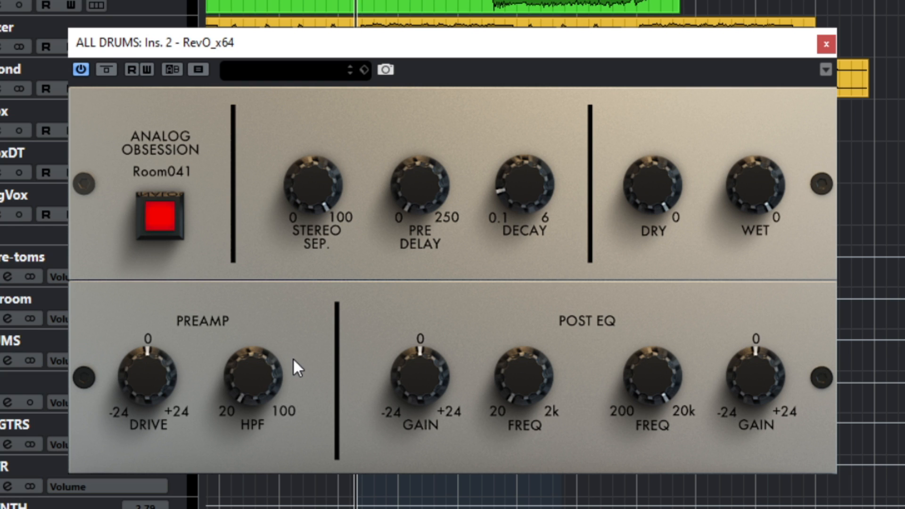
- Sweep the Post EQ low and high Freq knobs through their ranges
mouse_move(285, 378)
left_click_drag(513, 385, 468, 435)
left_click_drag(667, 353, 666, 415)
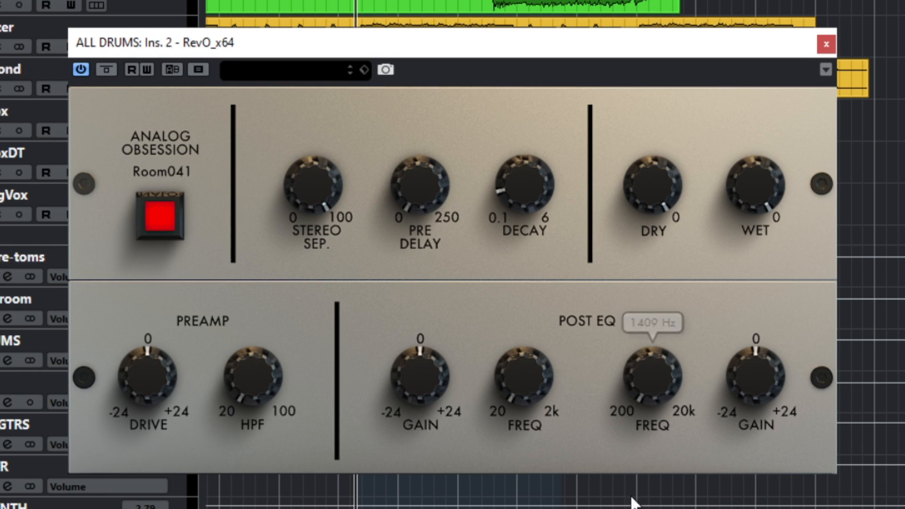
left_click_drag(636, 370, 635, 110)
mouse_move(644, 210)
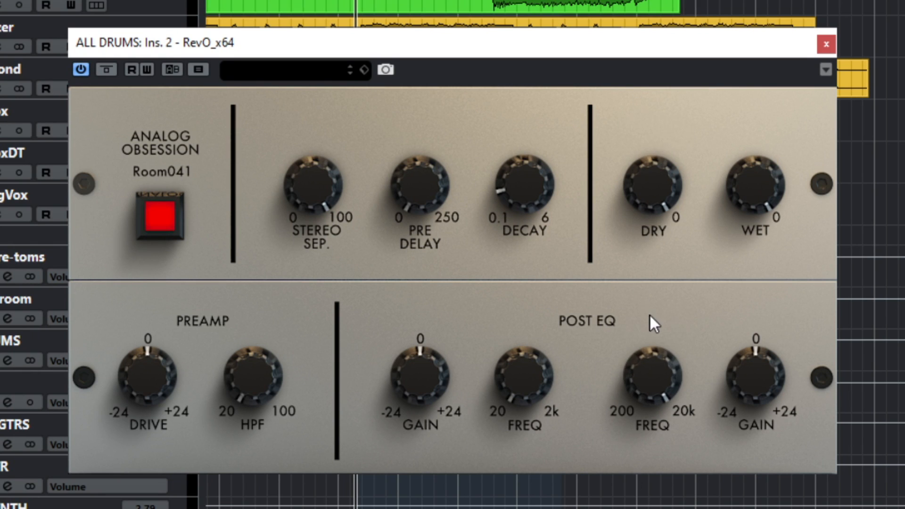
- Sweep the Post EQ low-band Gain knob down and up
mouse_move(432, 373)
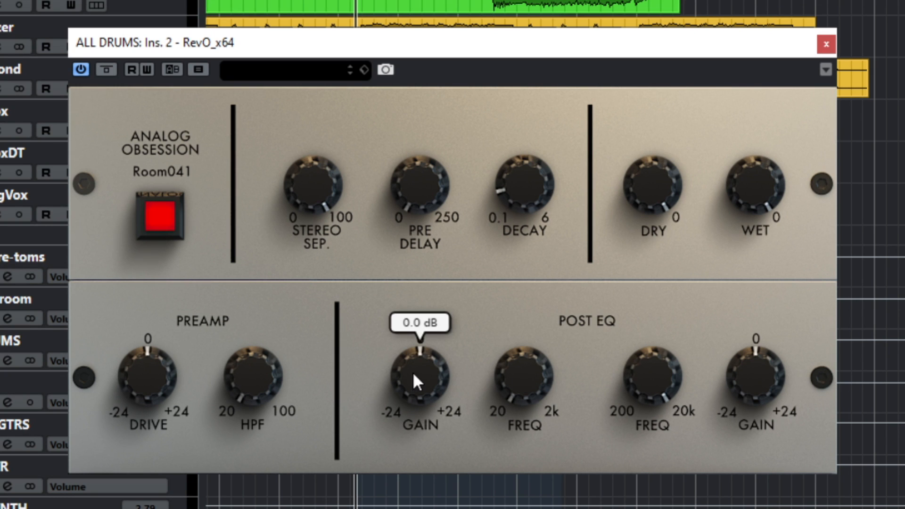
left_click_drag(413, 371, 412, 471)
left_click_drag(413, 370, 404, 213)
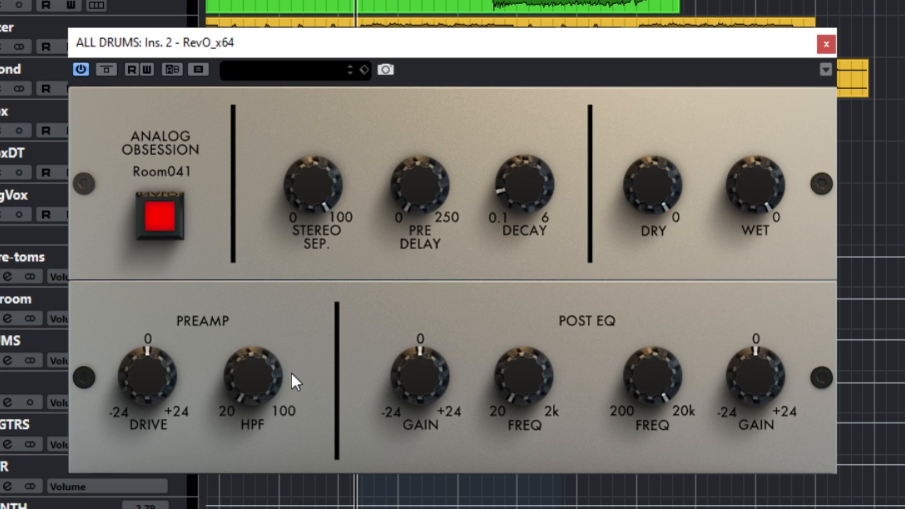
- Set the Preamp HPF to 100 Hz
mouse_move(268, 375)
left_click_drag(264, 383, 226, 79)
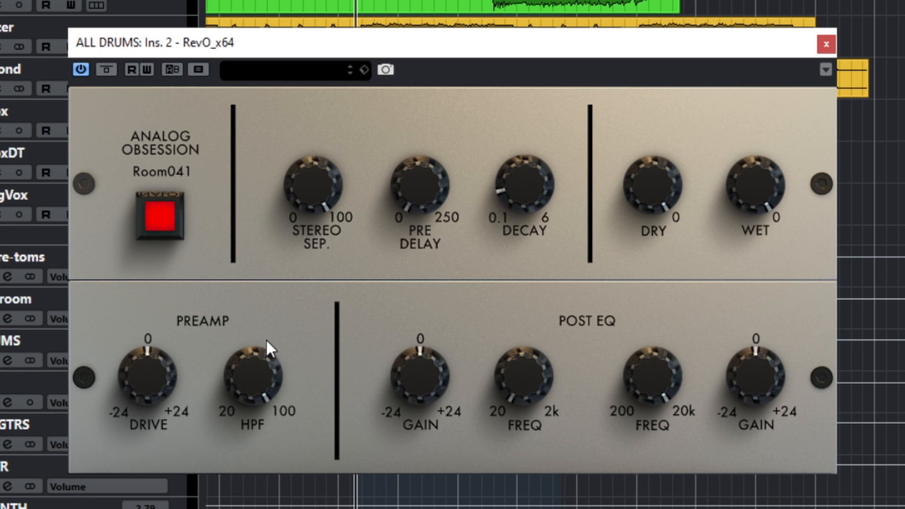
mouse_move(267, 343)
- Raise the Post EQ low Freq above 20 Hz and cut the low-band Gain below 0 dB
mouse_move(526, 383)
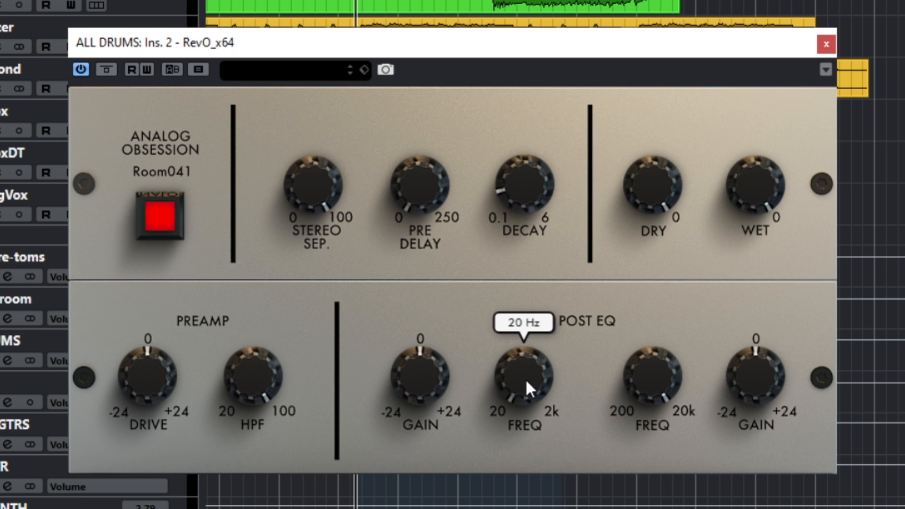
left_click_drag(519, 379, 511, 296)
left_click_drag(511, 296, 511, 291)
left_click_drag(430, 401, 424, 437)
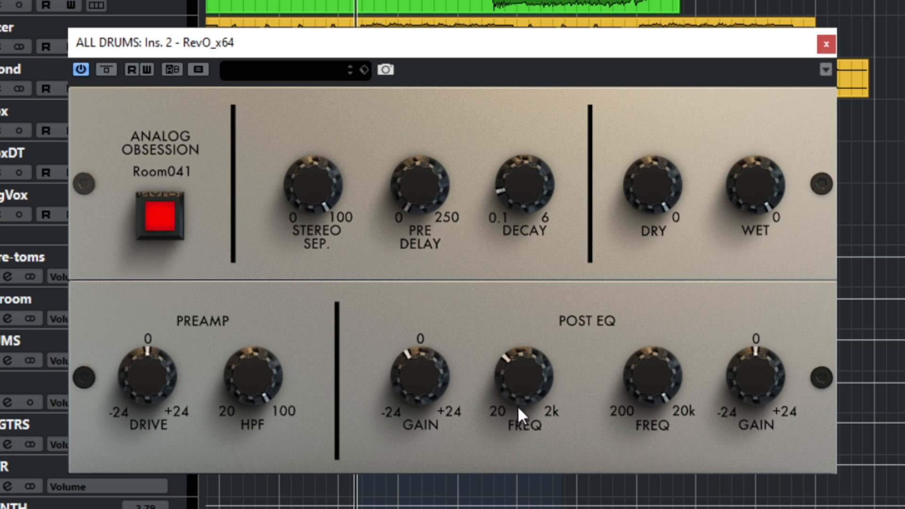
mouse_move(521, 382)
left_mouse_down()
mouse_move(520, 336)
mouse_move(520, 380)
left_mouse_up()
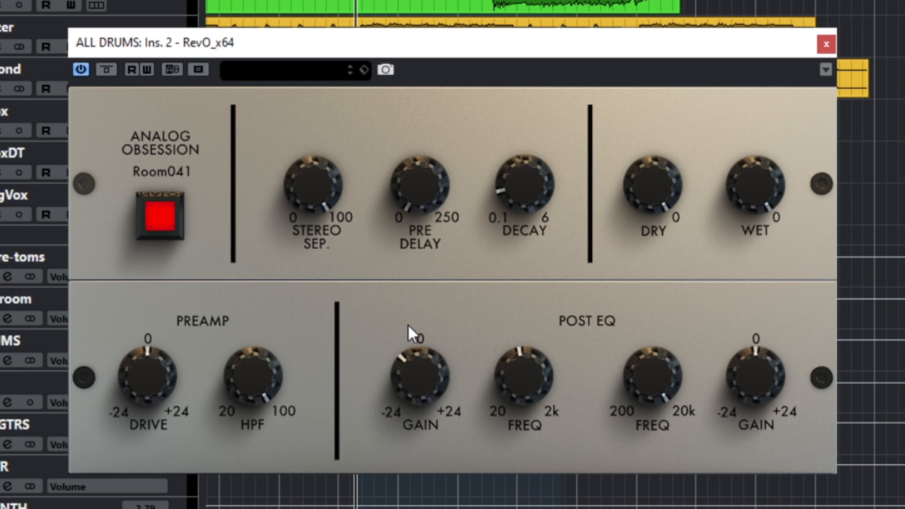
- Switch to Calculator and divide 60000 by the song tempo of 87 to get the beat length in milliseconds
mouse_move(412, 208)
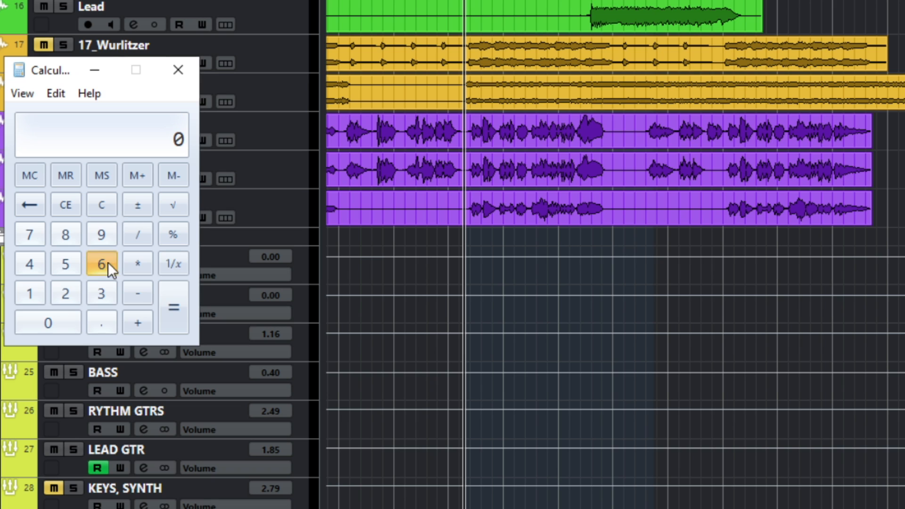
left_click(108, 262)
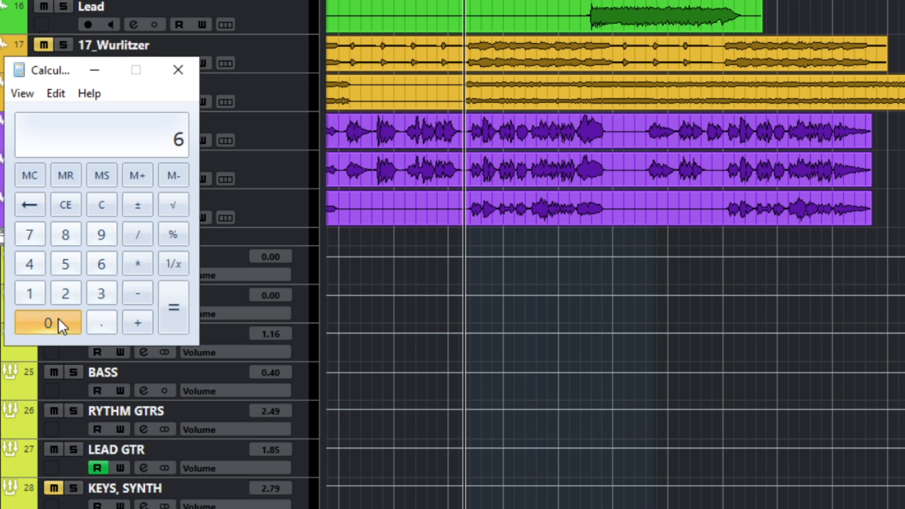
left_click(56, 323)
left_click(56, 323)
left_click(56, 322)
left_click(56, 323)
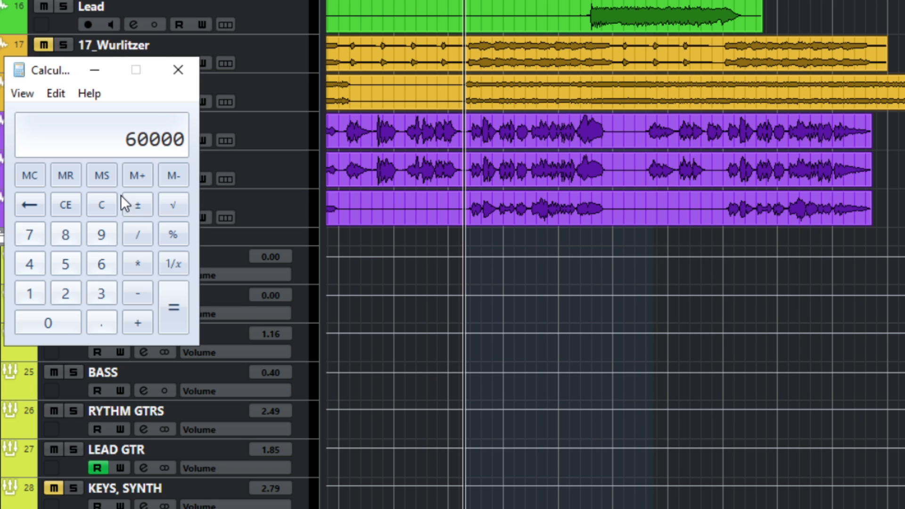
left_click(136, 234)
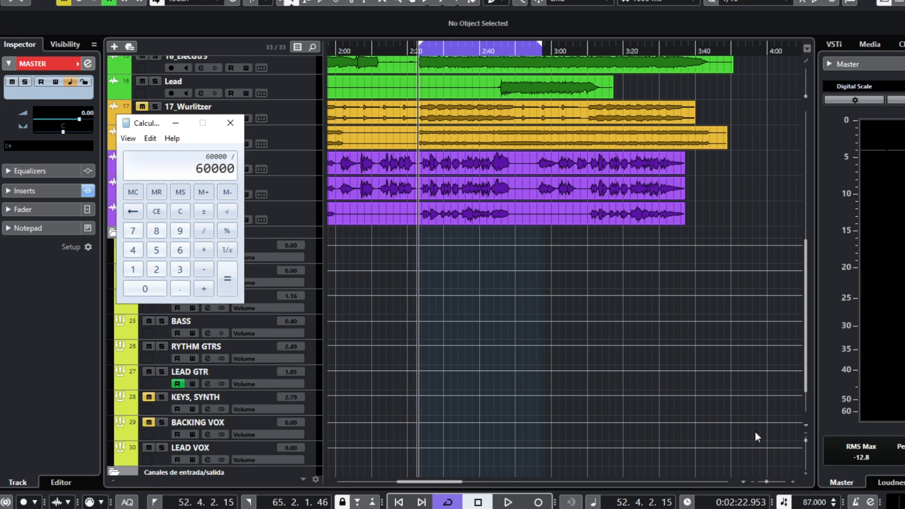
left_click(155, 231)
left_click(133, 231)
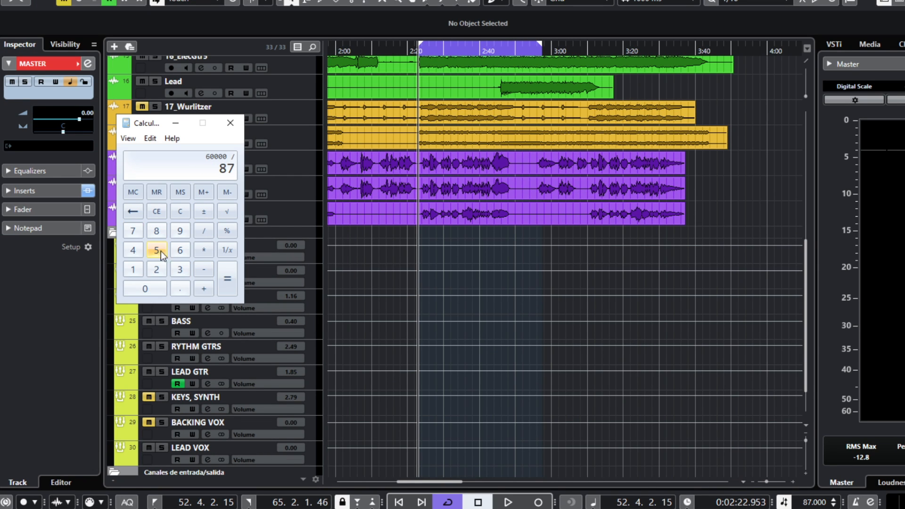
left_click(226, 276)
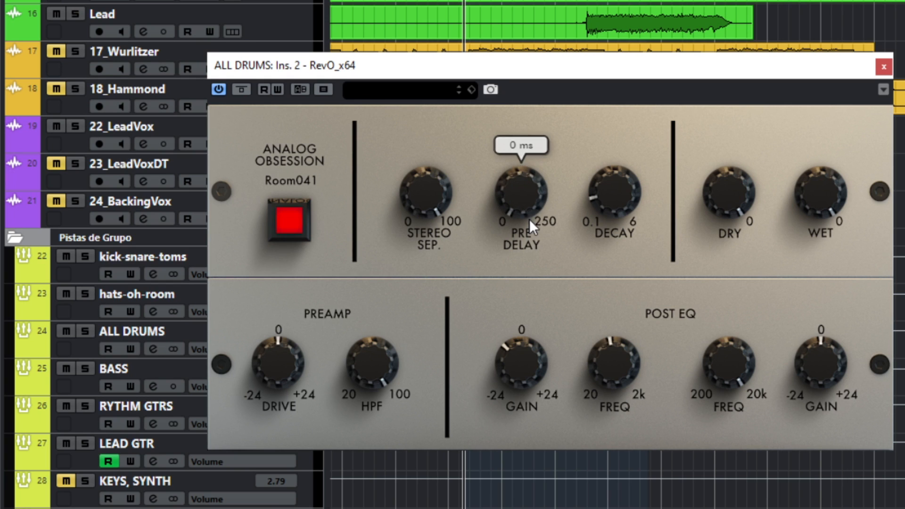
left_click_drag(524, 205, 536, 188)
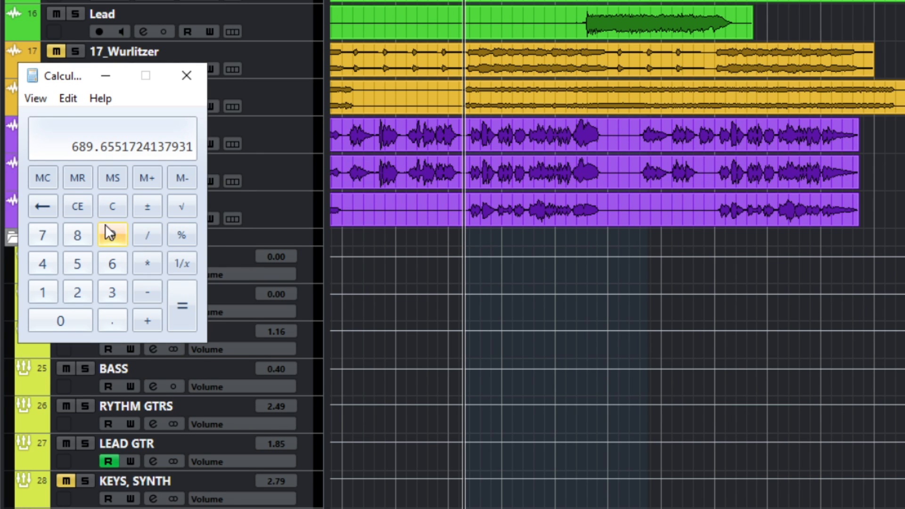
- Divide the result by 8 and multiply it by 2 in Calculator
left_click(150, 234)
left_click(80, 236)
left_click(187, 301)
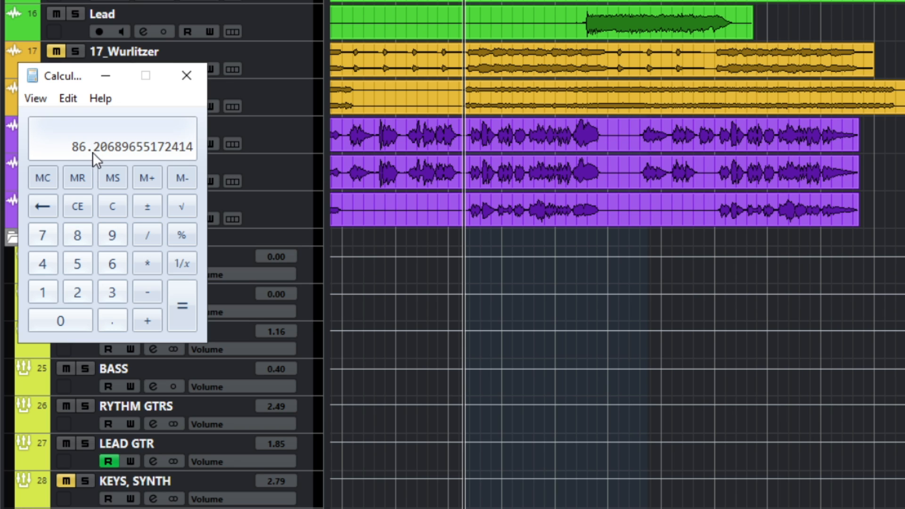
left_click(144, 259)
left_click(78, 291)
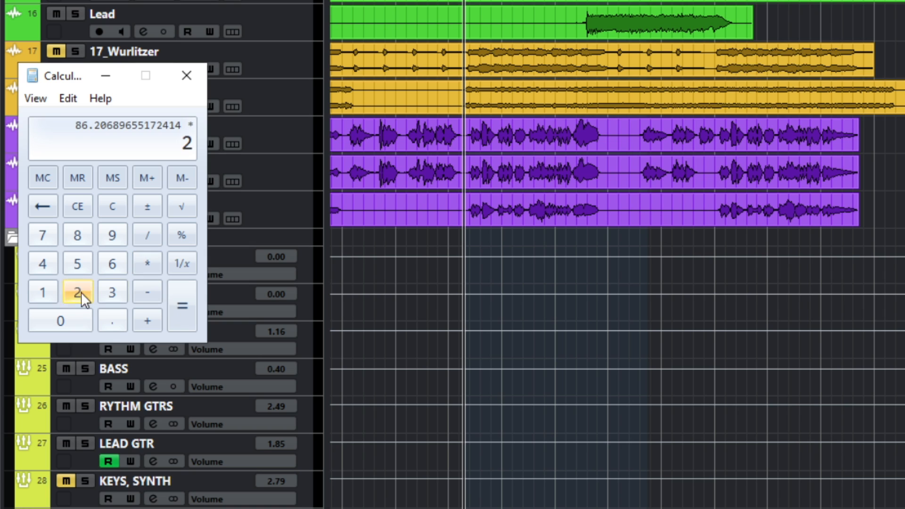
left_click(187, 308)
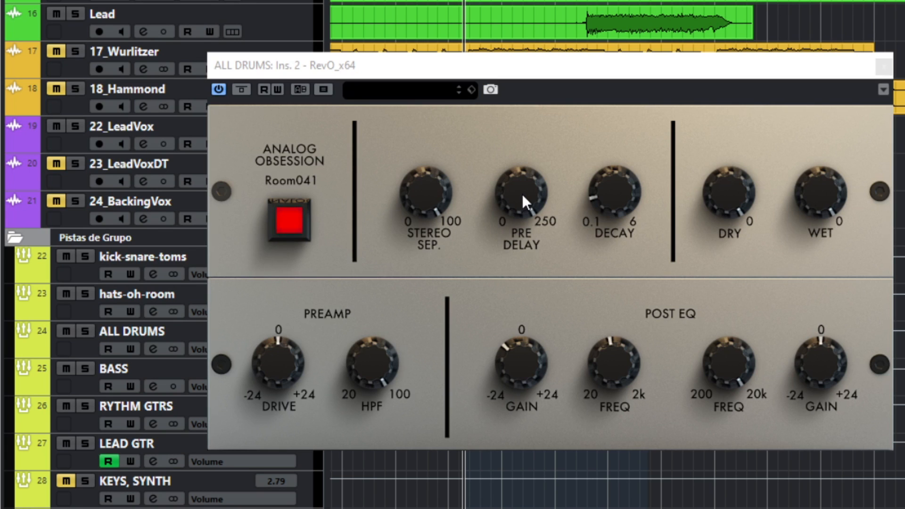
- Divide the result by 2 twice in Calculator
mouse_move(520, 197)
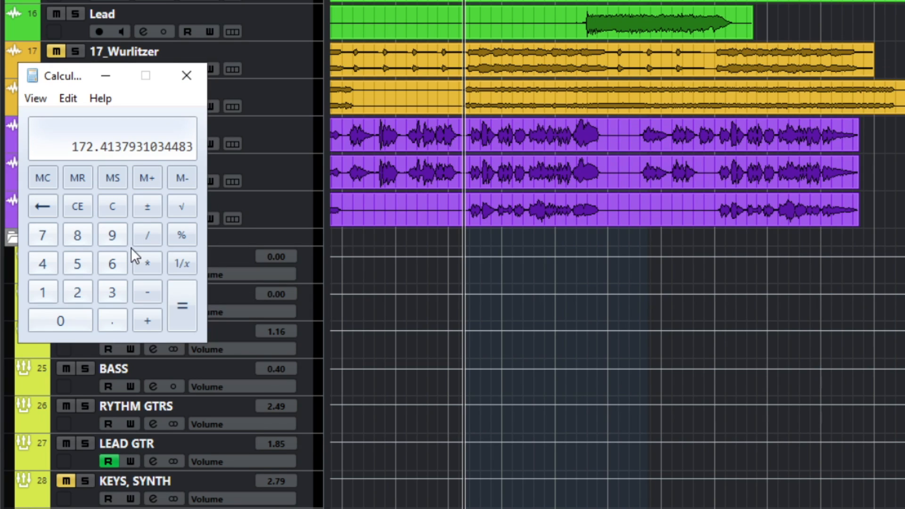
key("slash")
left_click(77, 292)
left_click(186, 304)
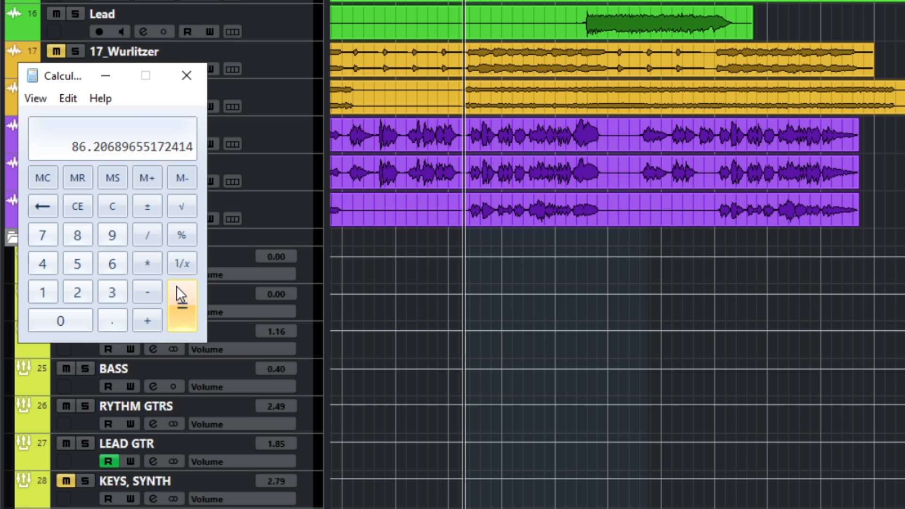
left_click(148, 241)
left_click(78, 292)
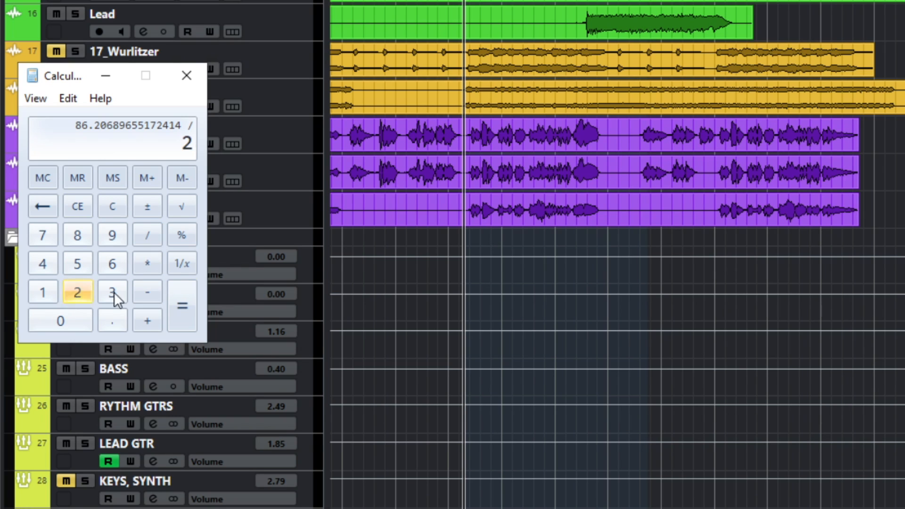
left_click(183, 295)
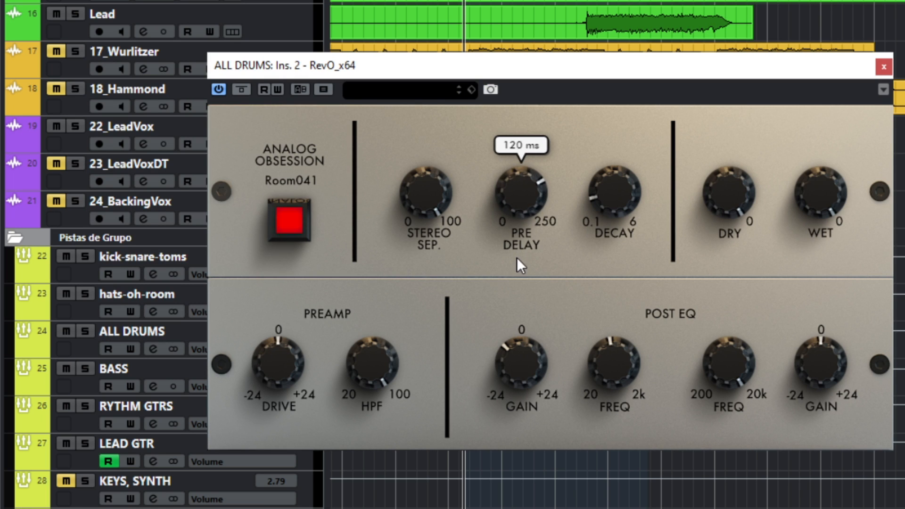
- Raise the Pre Delay knob toward about 43 ms and turn up the Wet level
left_click_drag(517, 260, 518, 182)
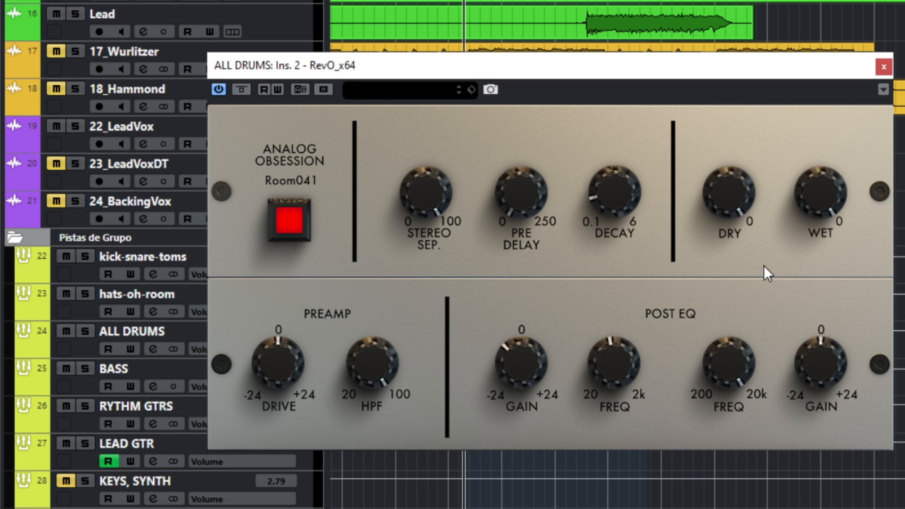
mouse_move(806, 193)
left_mouse_down()
mouse_move(808, 272)
mouse_move(814, 187)
mouse_move(815, 205)
left_mouse_up()
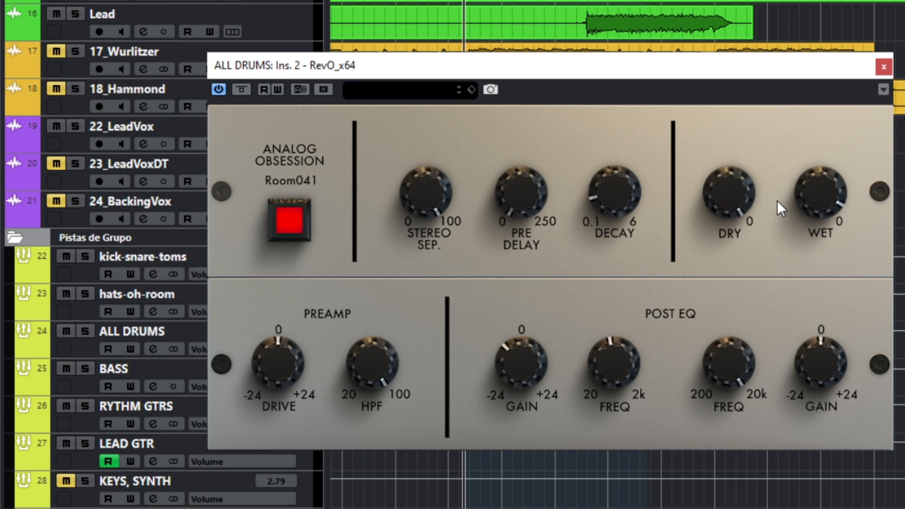
left_click_drag(806, 201, 814, 168)
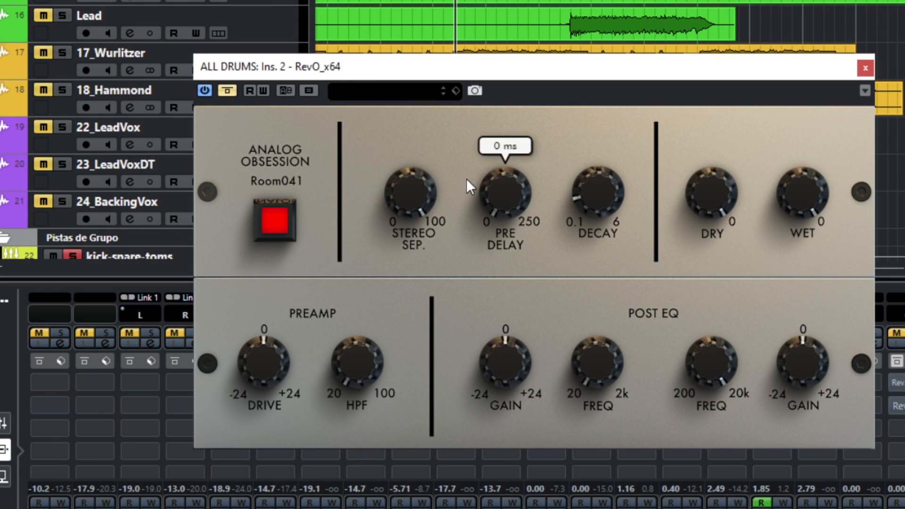
- Turn off the plugin bypass and set the Preamp HPF to 100 Hz
left_click(225, 91)
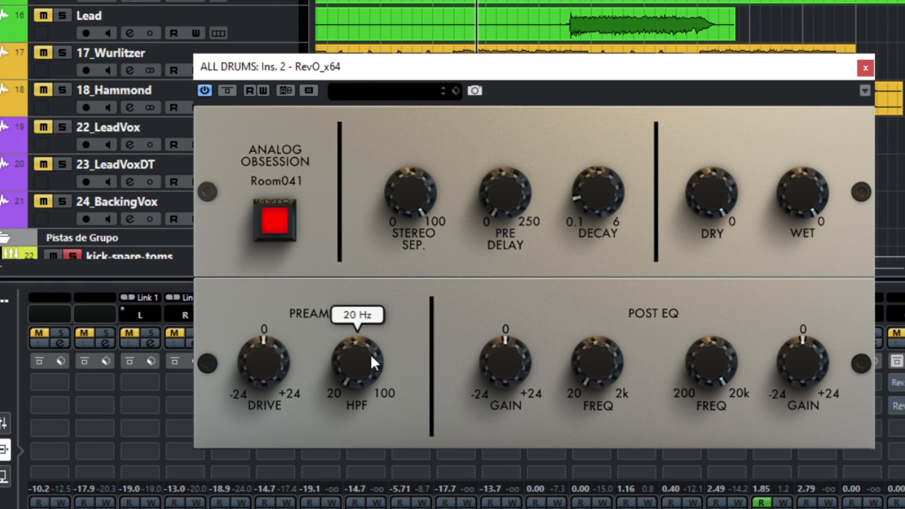
left_click_drag(359, 366, 339, 114)
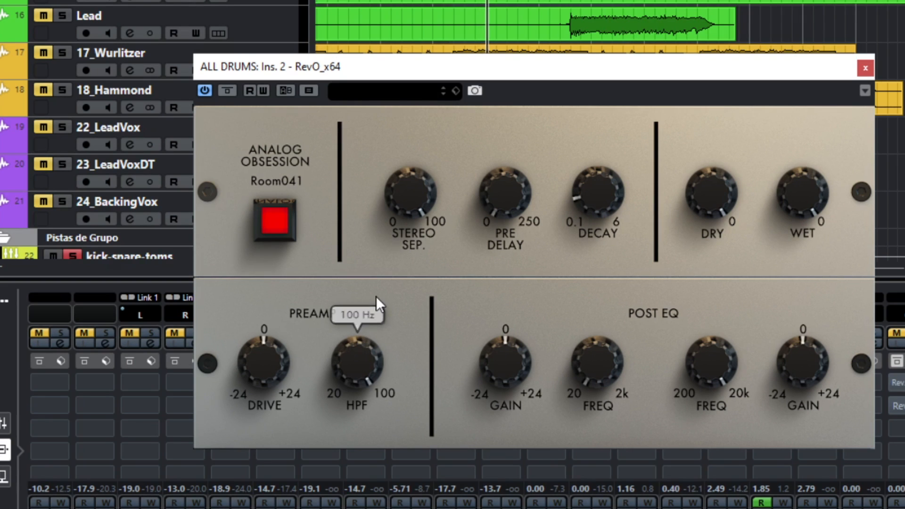
mouse_move(486, 339)
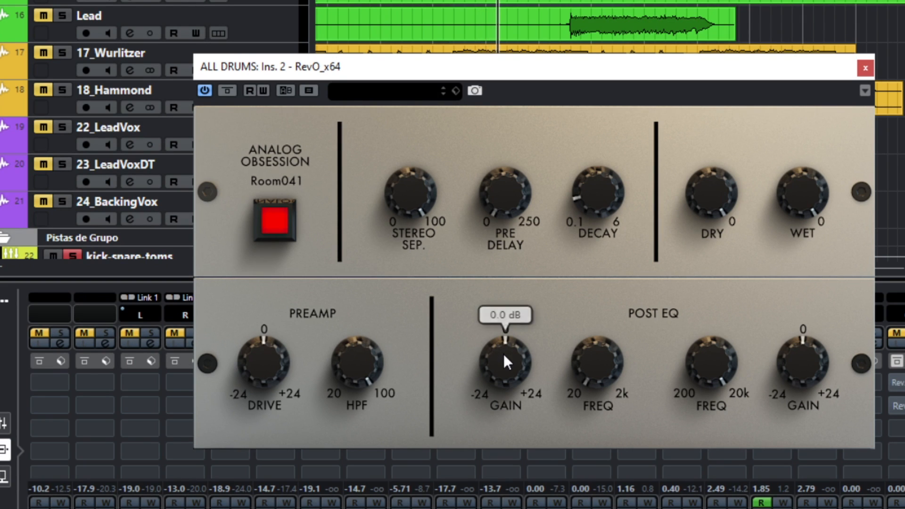
- Cut the post EQ low-band gain and set its frequency to about 274 Hz
left_click_drag(503, 354, 501, 320)
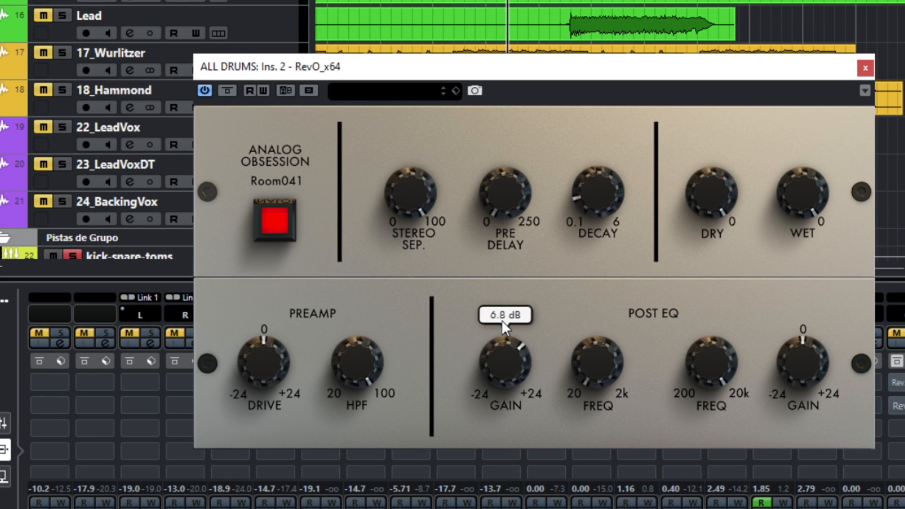
left_click_drag(598, 374, 600, 291)
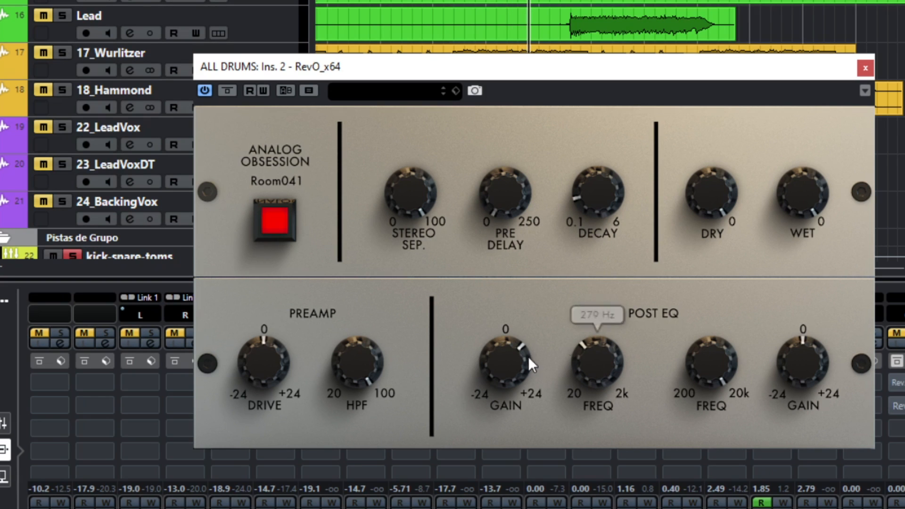
left_click_drag(528, 356, 510, 413)
left_click_drag(510, 418, 510, 427)
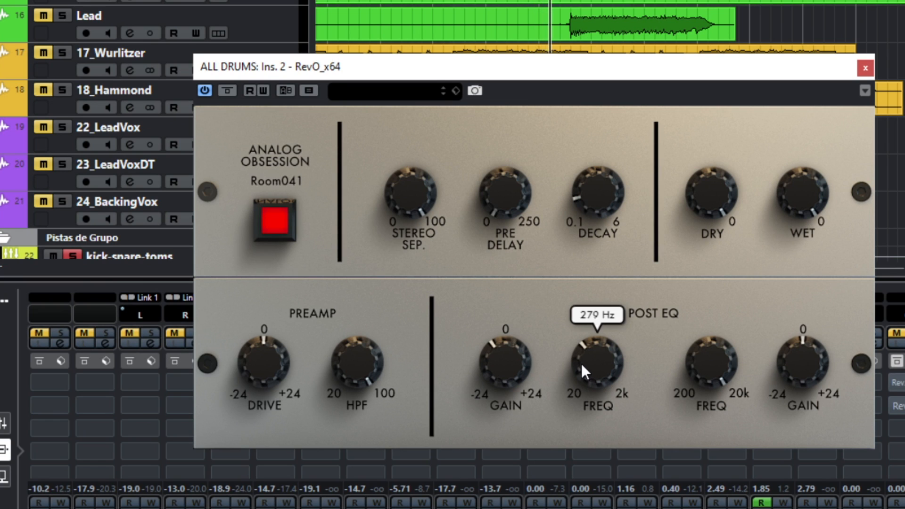
left_click_drag(581, 363, 583, 364)
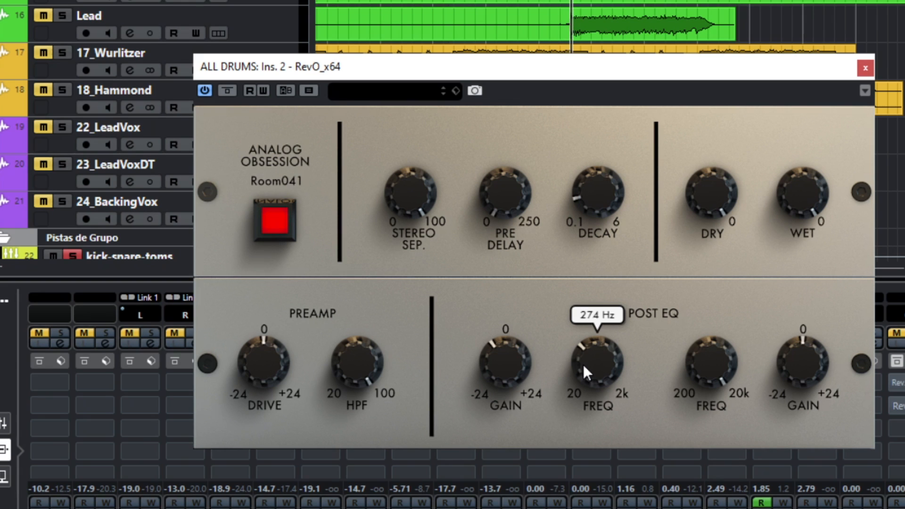
- Nudge the preamp Drive slightly and lower the Decay to about 1.5 s
mouse_move(373, 369)
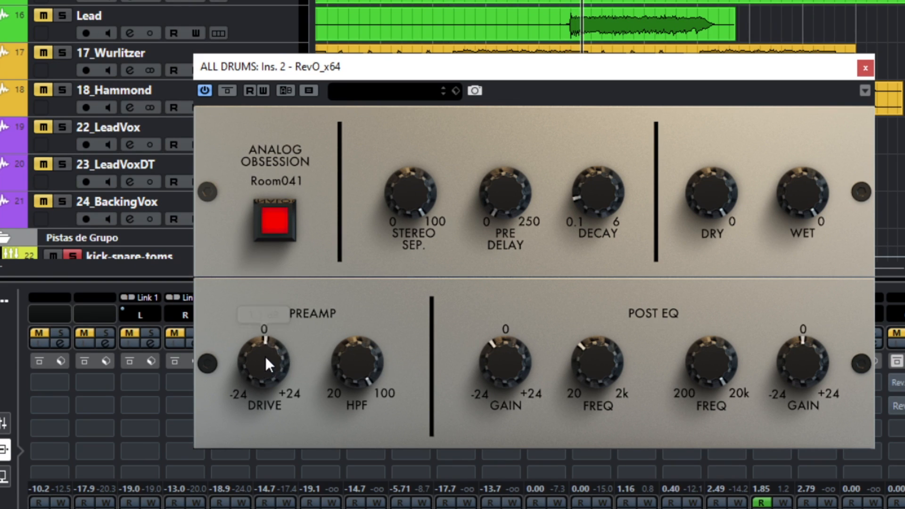
mouse_move(265, 356)
left_mouse_down()
mouse_move(265, 321)
mouse_move(264, 356)
left_mouse_up()
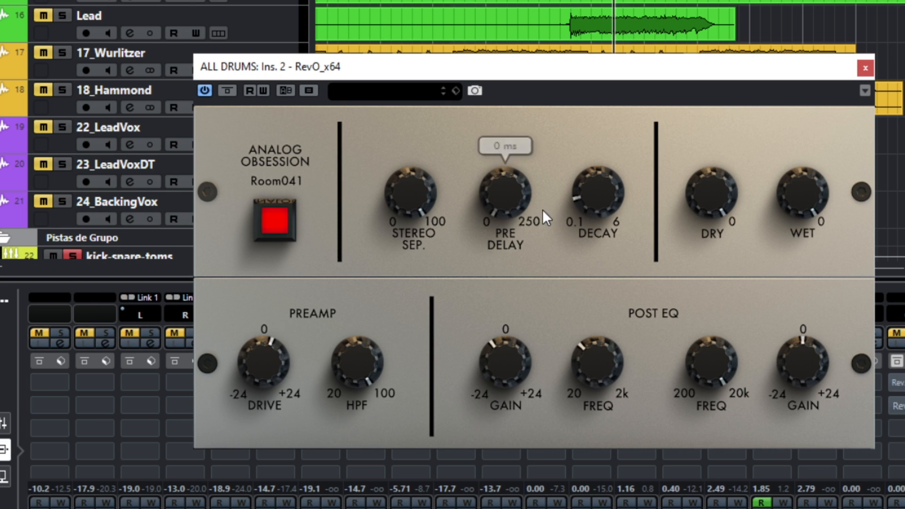
left_click_drag(593, 199, 578, 263)
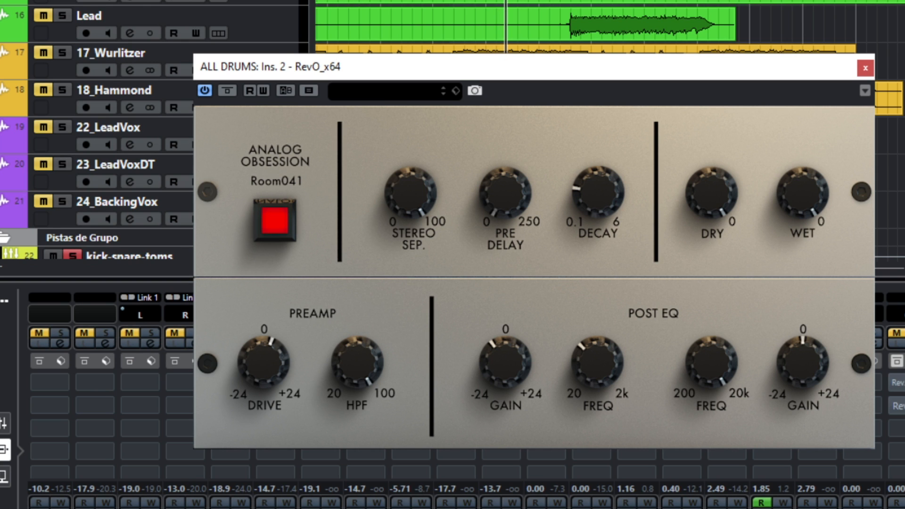
- Switch to Calculator to check the delay time, return to the plugin and set Pre Delay to 86 ms
key("alt+Tab")
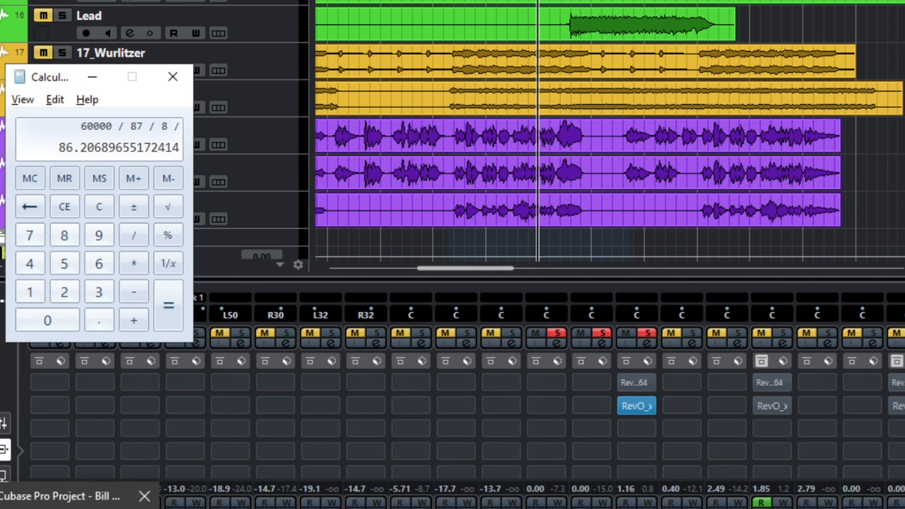
left_click(77, 508)
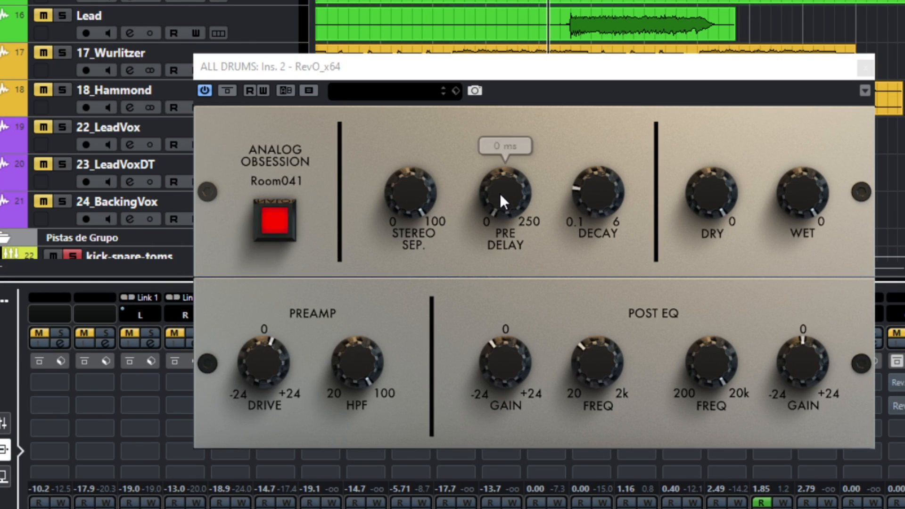
left_click_drag(500, 193, 494, 56)
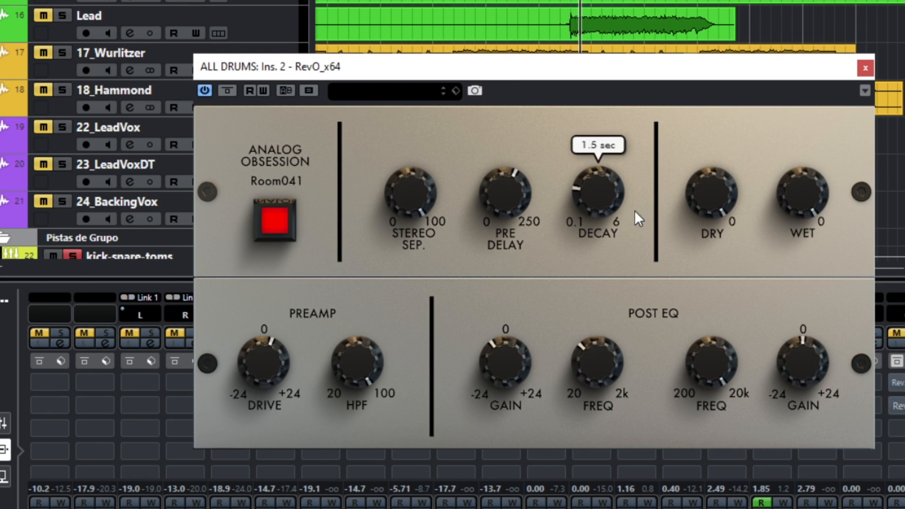
- Set the Decay to 0.9 s and return the preamp Drive to its centre position
mouse_move(604, 192)
left_mouse_down()
mouse_move(605, 226)
mouse_move(588, 87)
mouse_move(583, 215)
mouse_move(593, 195)
left_mouse_up()
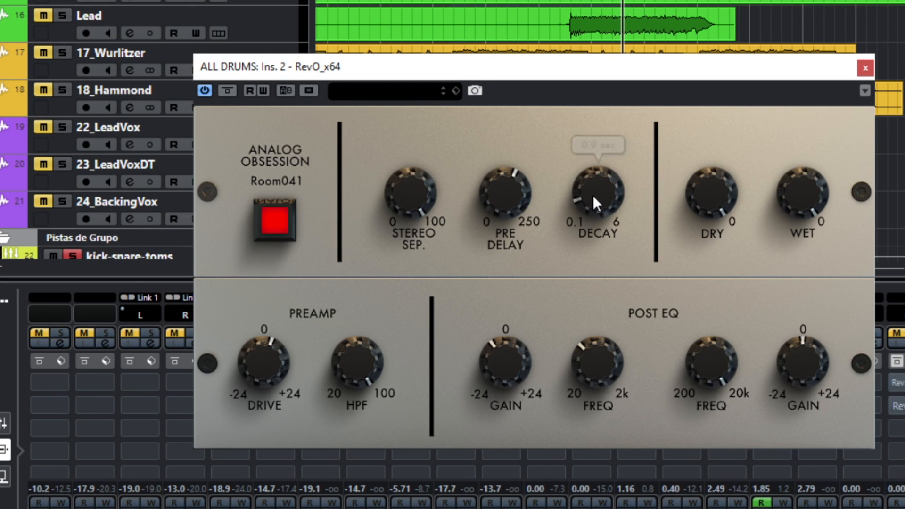
mouse_move(516, 188)
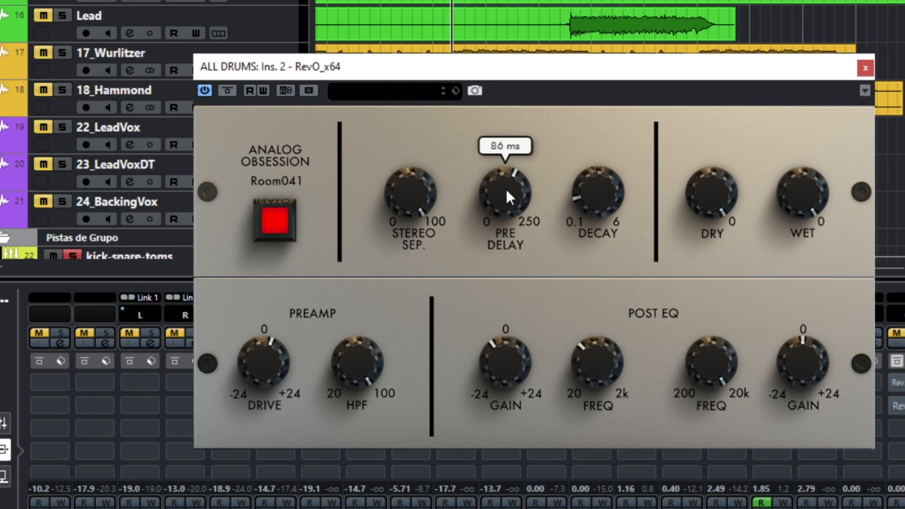
mouse_move(262, 361)
mouse_move(261, 359)
left_mouse_down()
mouse_move(259, 468)
mouse_move(259, 364)
left_mouse_up()
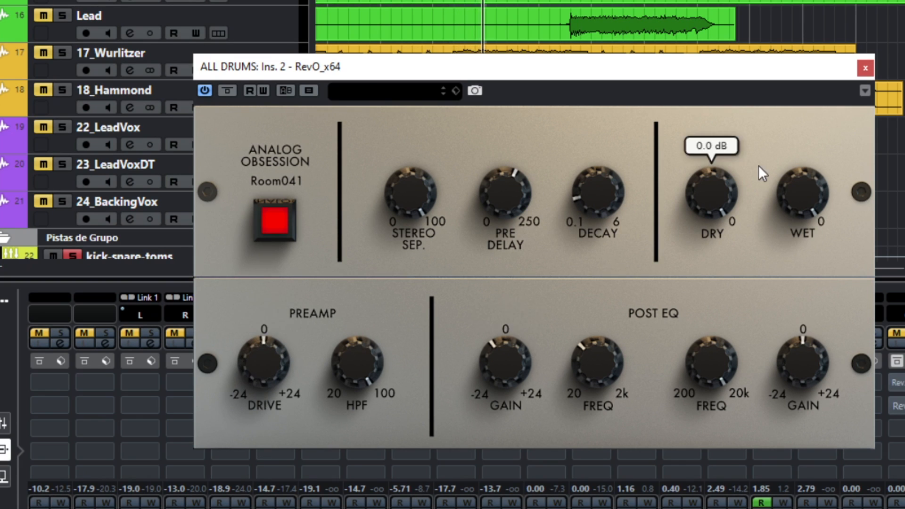
- Raise the preamp Drive and set the Wet level to -14.1 dB
mouse_move(778, 207)
left_mouse_down()
mouse_move(784, 226)
mouse_move(787, 215)
left_mouse_up()
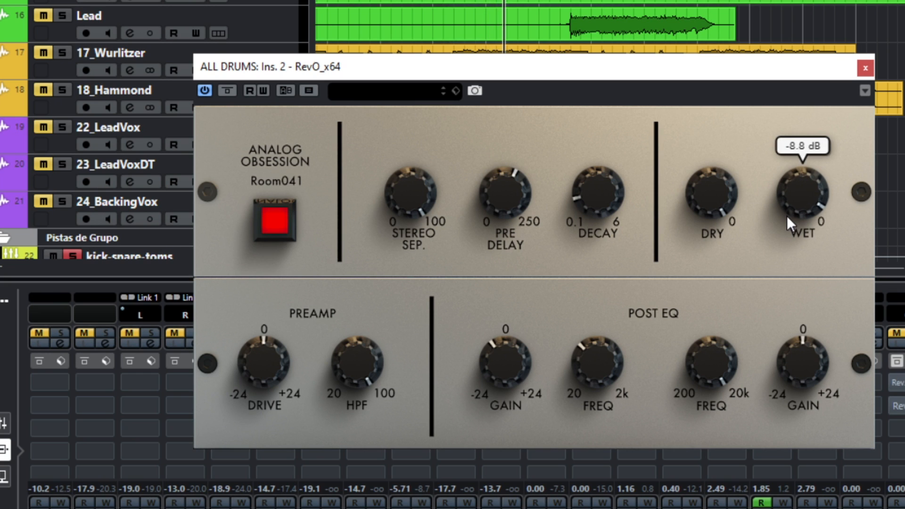
left_click_drag(263, 362, 265, 307)
mouse_move(785, 191)
left_click_drag(785, 193, 783, 203)
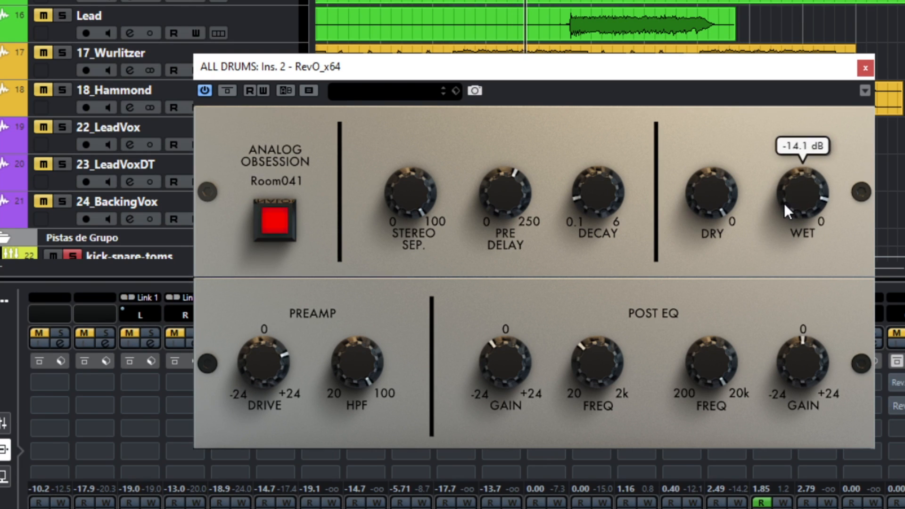
- Toggle the plugin bypass on and off to compare the drum reverb against the dry signal
left_click(228, 92)
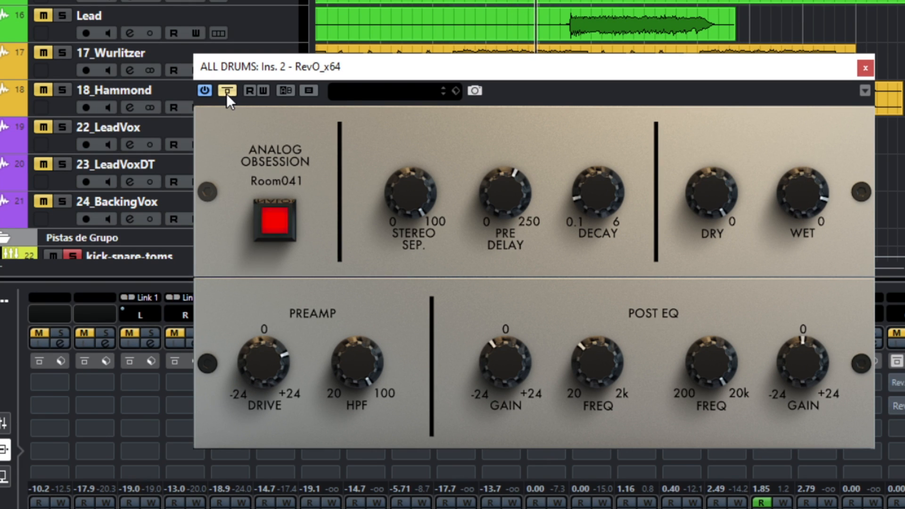
left_click(226, 93)
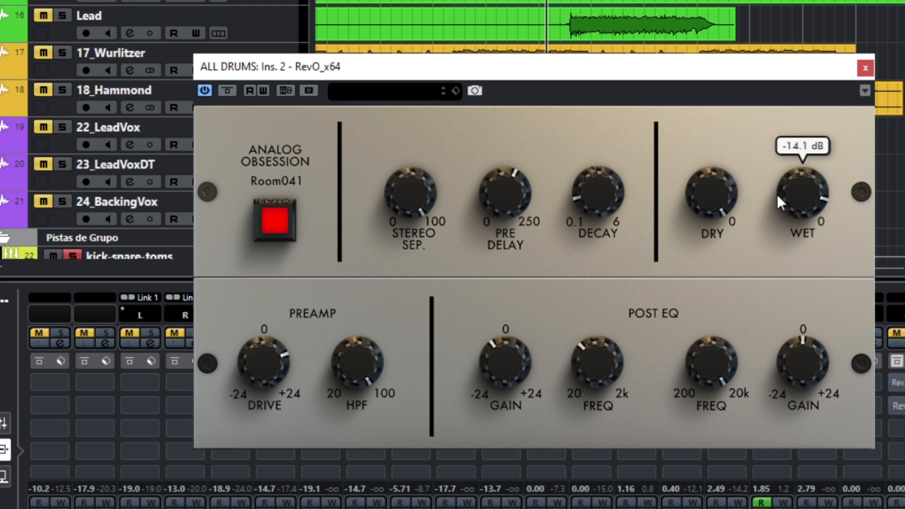
left_click_drag(777, 194, 782, 193)
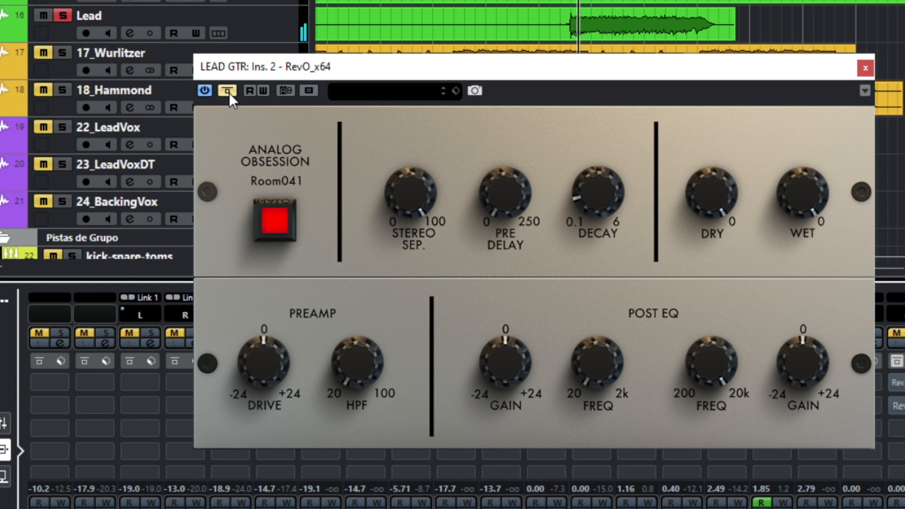
left_click(228, 91)
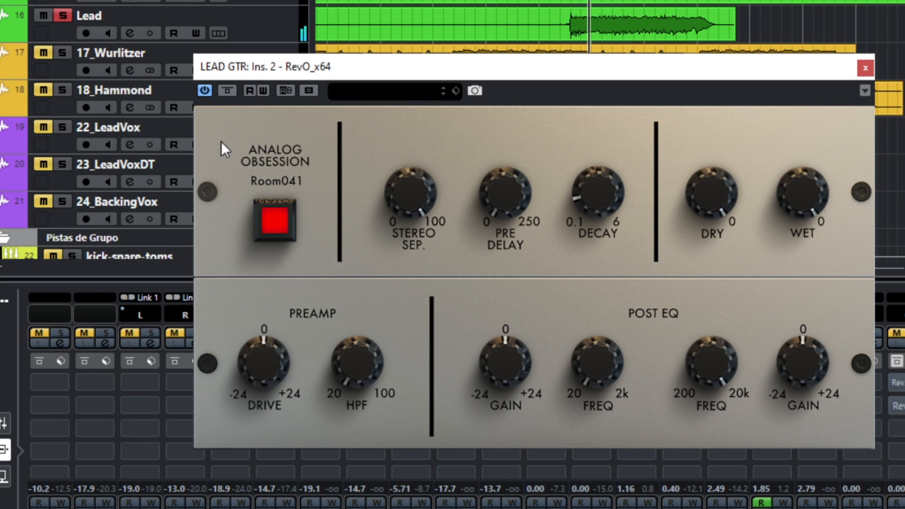
- On the LEAD GTR reverb, set Stereo Sep. to 100% and cut the post EQ low band at about 238 Hz
left_click_drag(368, 359, 361, 132)
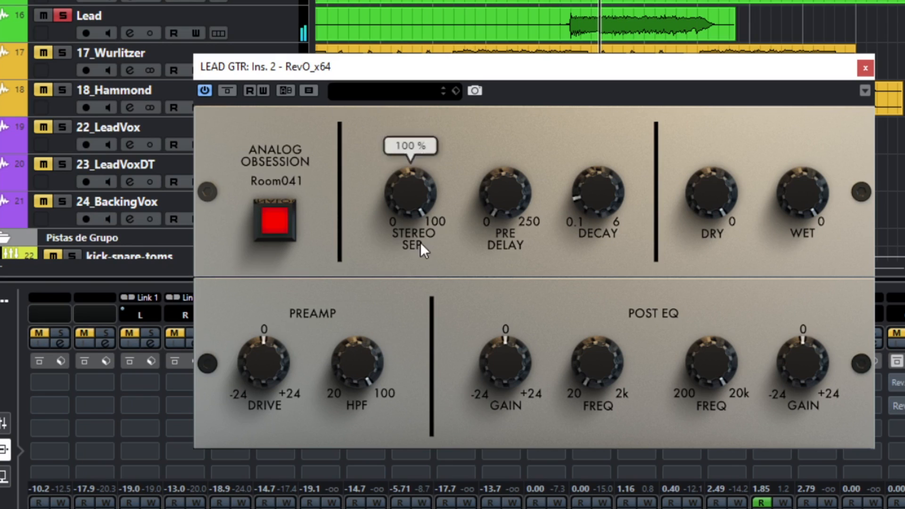
left_click_drag(591, 367, 597, 283)
left_click_drag(517, 371, 496, 335)
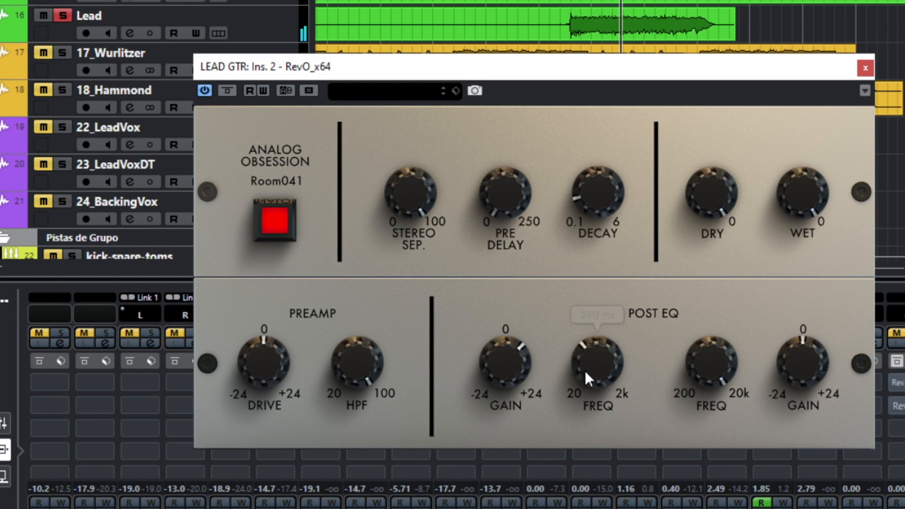
left_click_drag(584, 370, 580, 392)
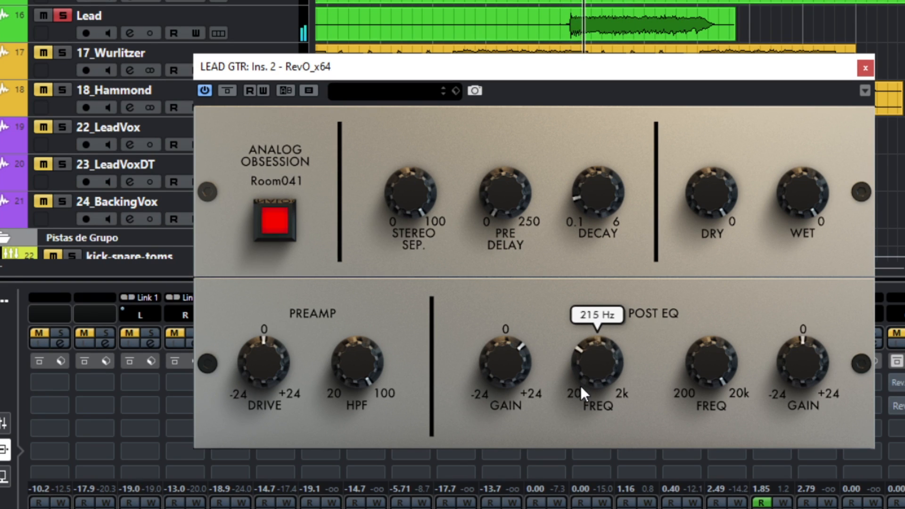
left_click_drag(511, 378, 511, 365)
left_click_drag(585, 365, 585, 361)
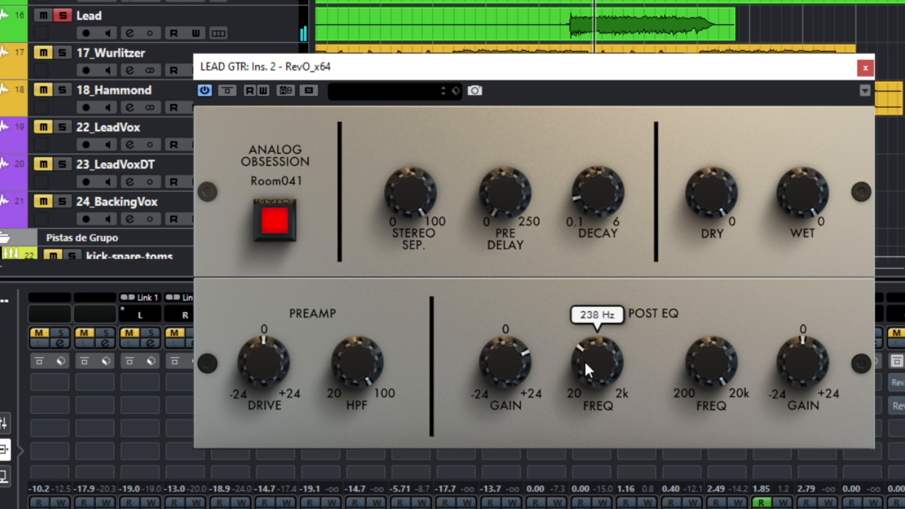
left_click_drag(512, 361, 510, 422)
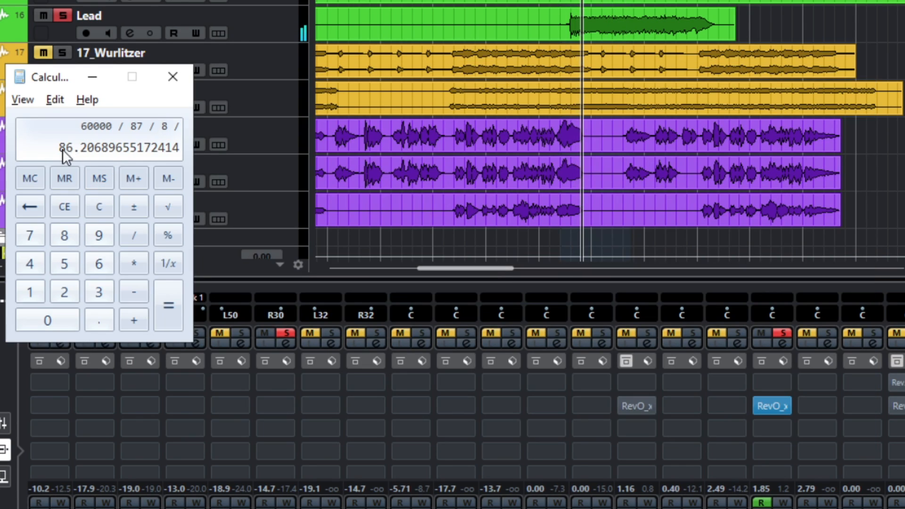
- Multiply the result by 2 in Calculator
left_click(133, 255)
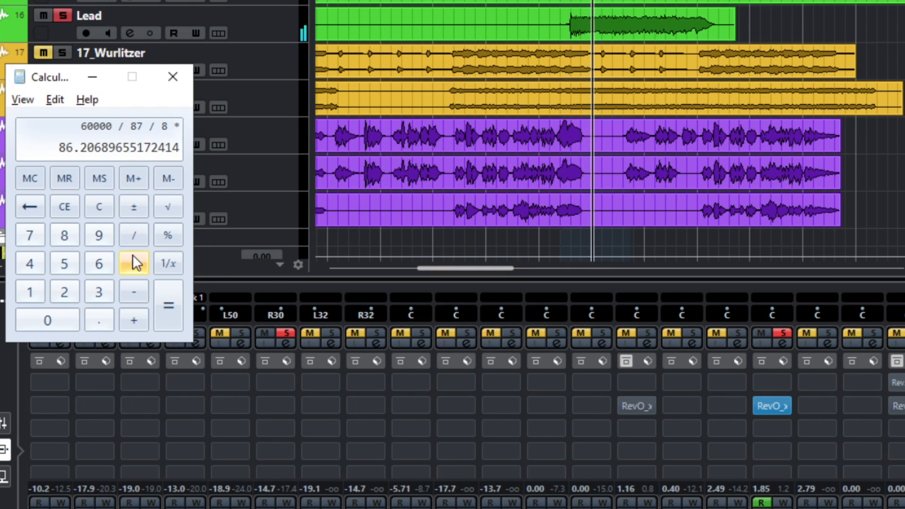
left_click(66, 290)
left_click(171, 296)
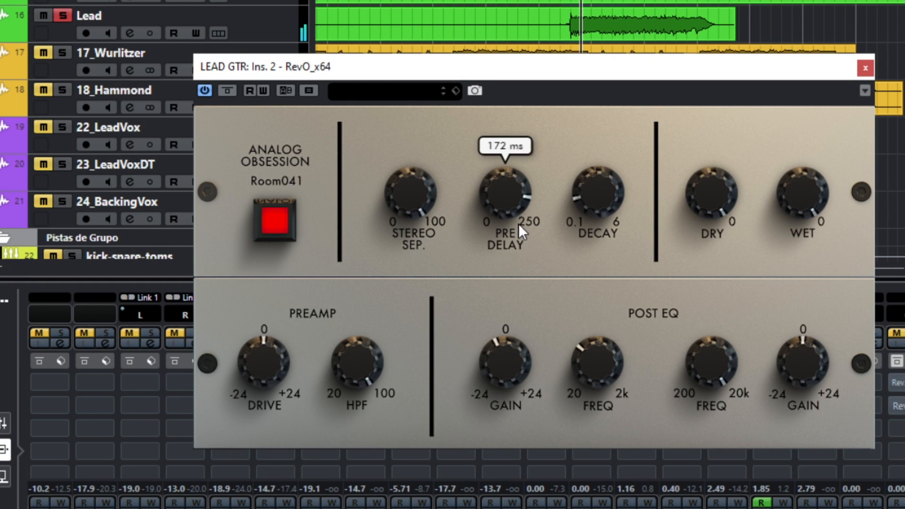
- Raise the Decay close to its maximum and nudge the Wet level
left_click_drag(585, 178, 576, 75)
mouse_move(795, 203)
left_click_drag(794, 203, 799, 217)
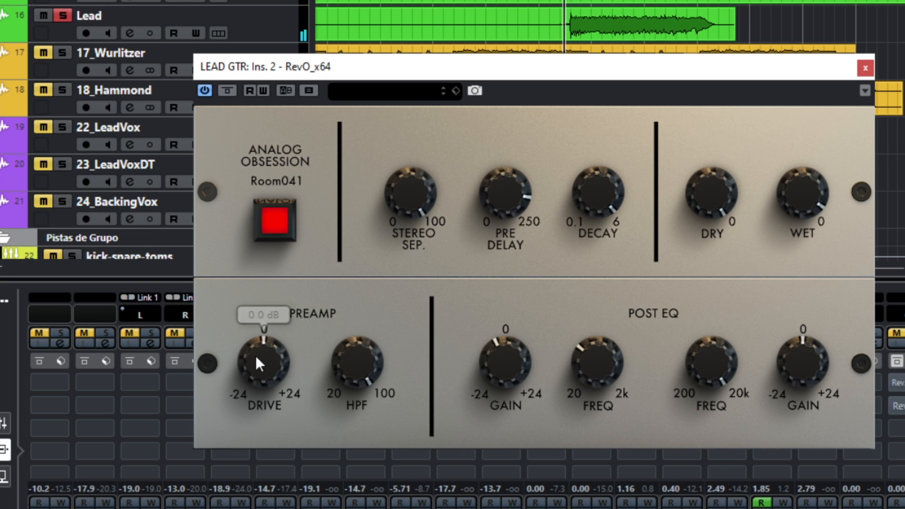
- Raise the preamp Drive and try Stereo Sep. at 51% before returning it to maximum
left_click_drag(256, 356, 257, 324)
mouse_move(577, 337)
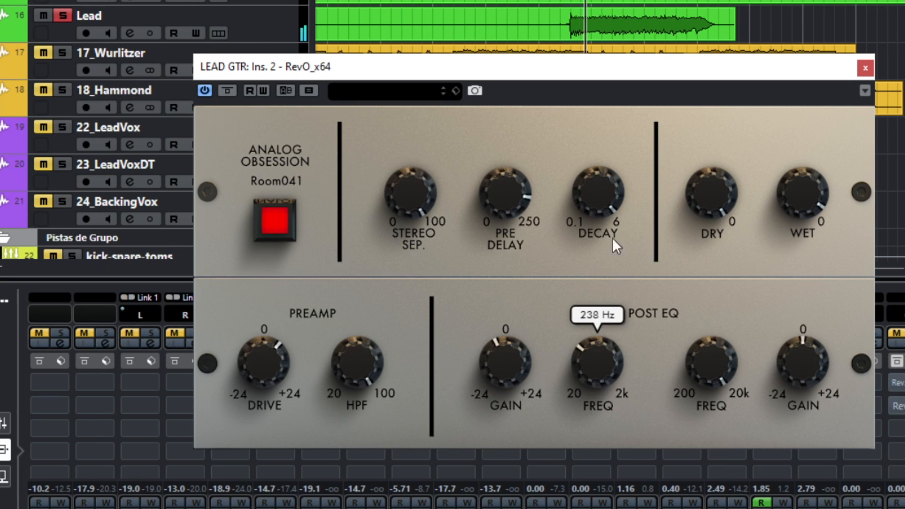
left_click_drag(416, 180, 419, 312)
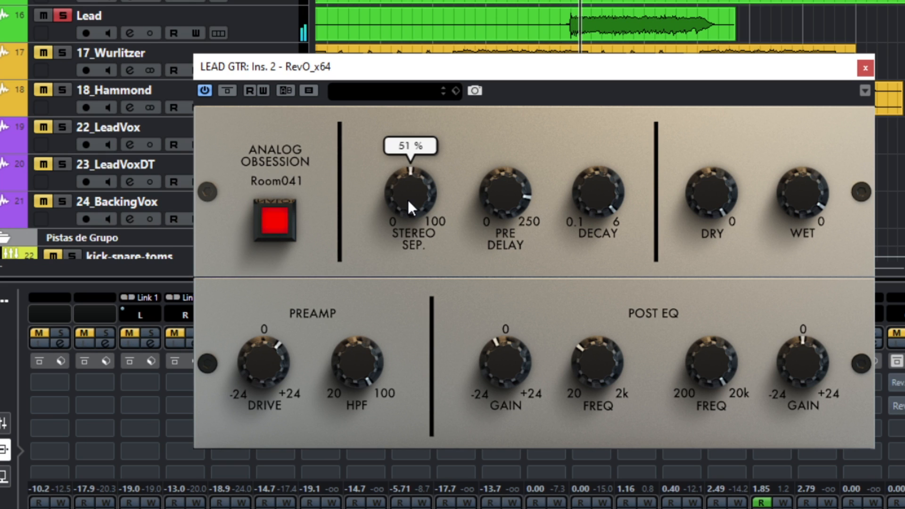
left_click_drag(407, 199, 415, 66)
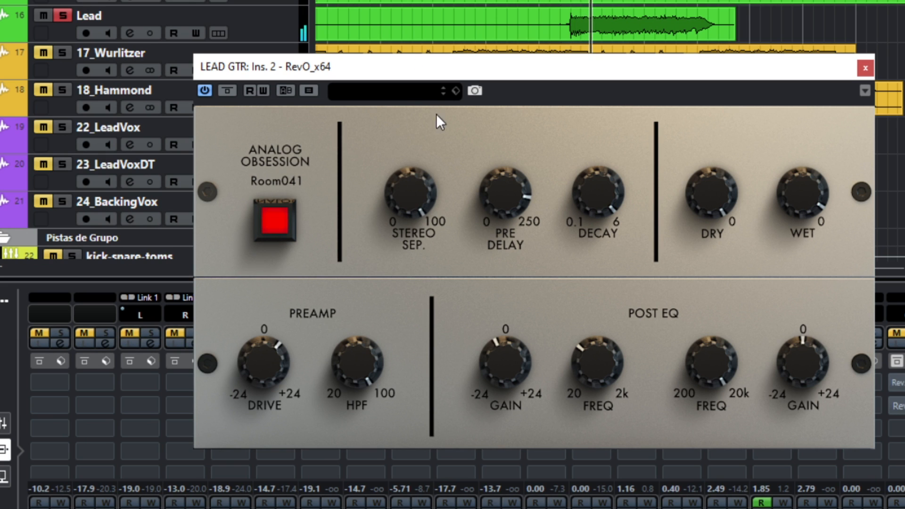
- Compare the reverb bypassed and active, and set the Wet level to -16.5 dB
left_click_drag(807, 206, 803, 203)
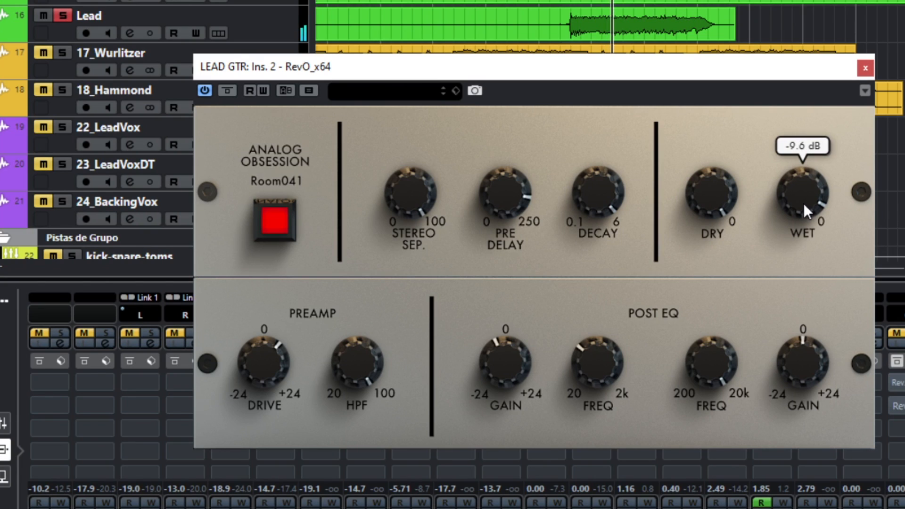
left_click(228, 91)
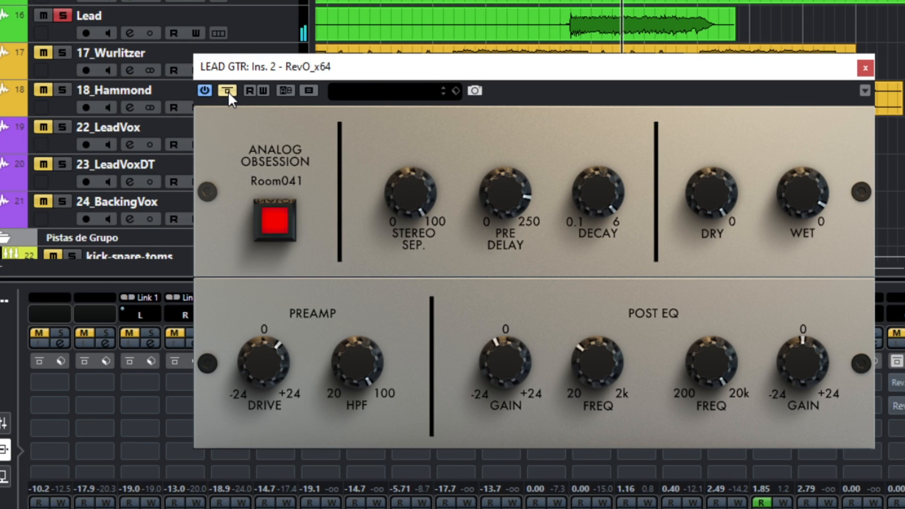
left_click(228, 91)
mouse_move(817, 201)
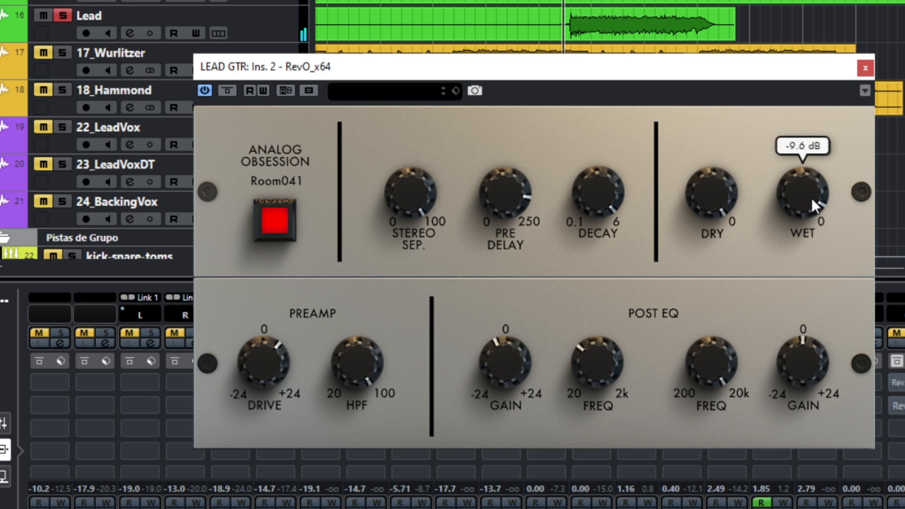
left_click(228, 91)
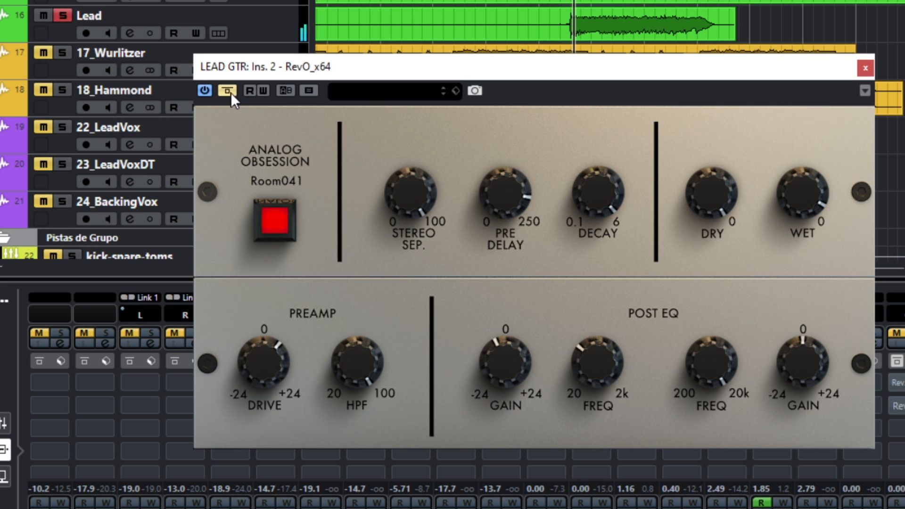
left_click(228, 91)
mouse_move(809, 201)
left_click_drag(808, 198, 811, 214)
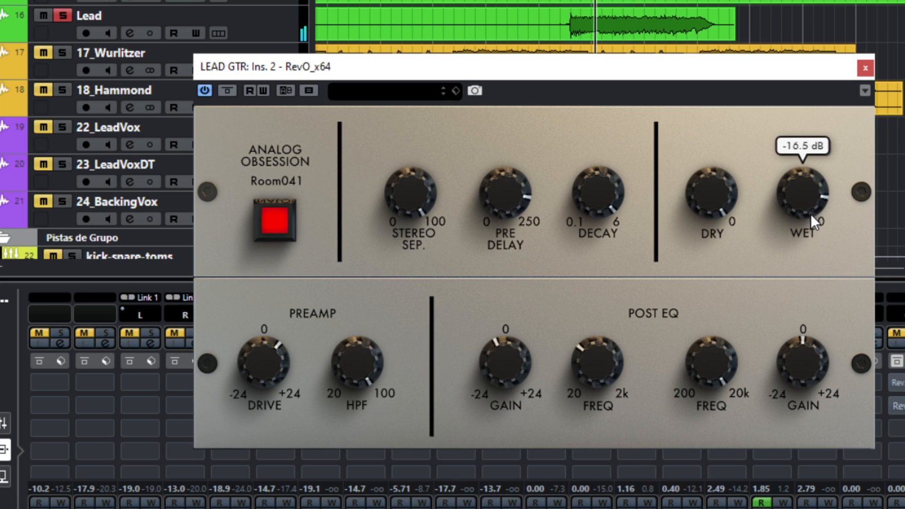
- Toggle the LEAD GTR reverb's bypass off and on to compare it against the dry guitar
left_click(226, 94)
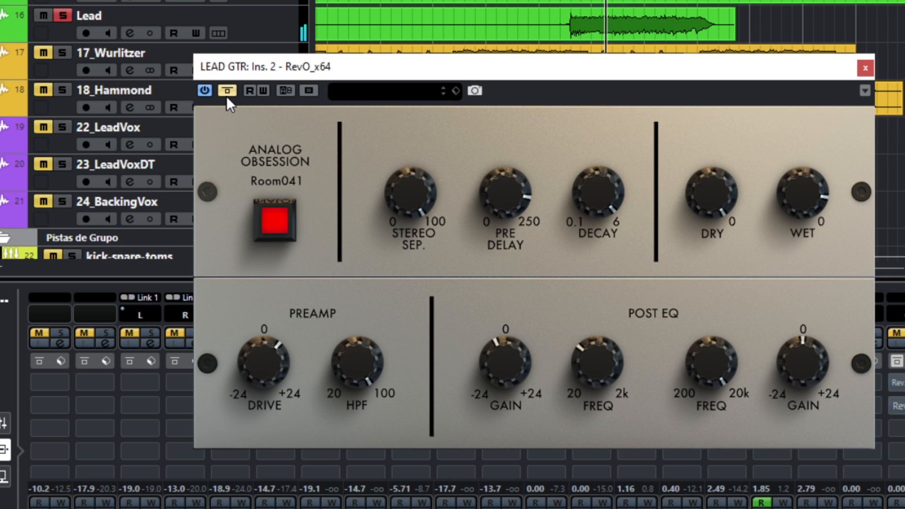
left_click(226, 93)
- Activate the RevO on LEAD VOX and raise its preamp HPF above 20 Hz
mouse_move(261, 357)
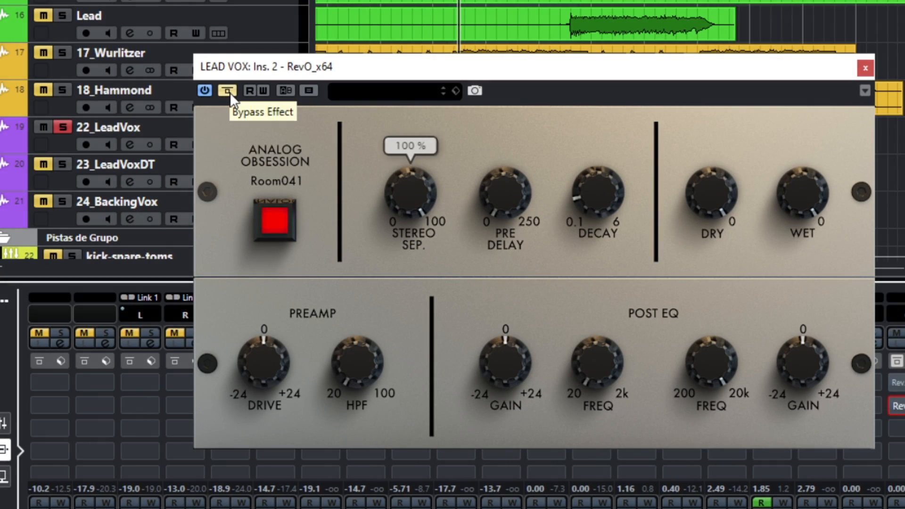
left_click(230, 93)
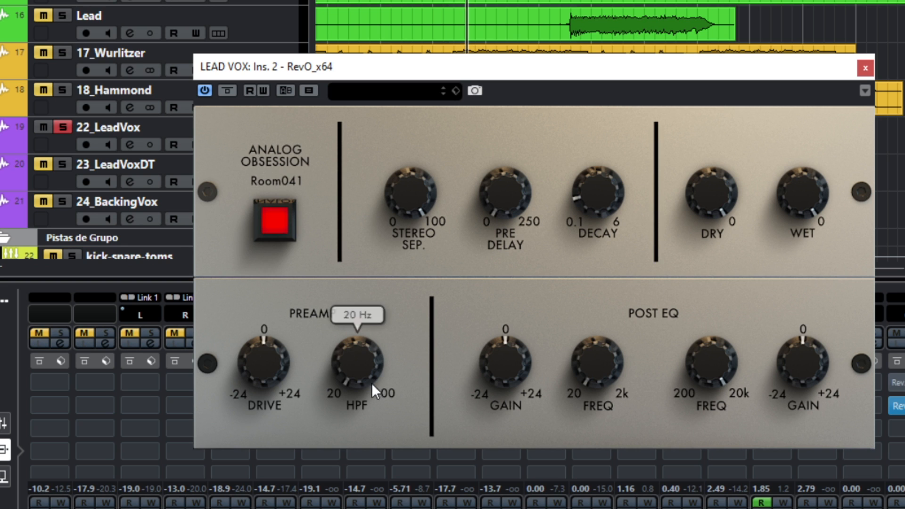
left_click_drag(371, 382, 331, 123)
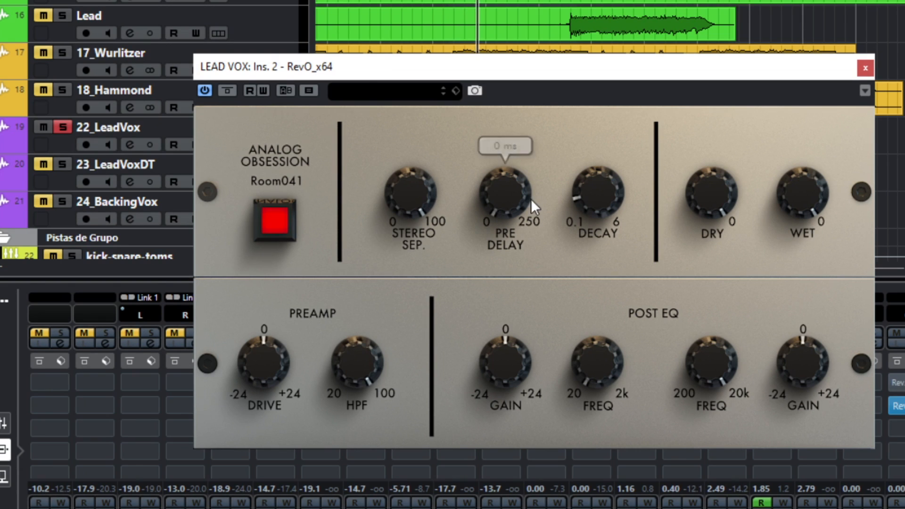
- Roughly tweak the pre-delay and decay, and set the post EQ low frequency to 274 Hz
left_click_drag(496, 353, 501, 339)
left_click_drag(599, 346, 595, 279)
left_click_drag(500, 348, 501, 322)
mouse_move(601, 364)
left_mouse_down()
mouse_move(601, 354)
mouse_move(604, 378)
mouse_move(598, 361)
left_mouse_up()
left_click_drag(524, 357, 511, 422)
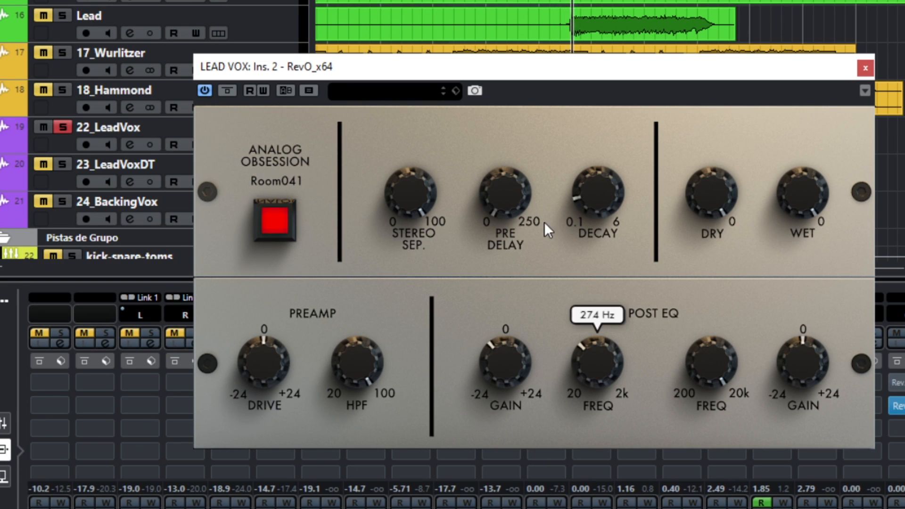
- Set the vocal reverb's pre-delay to 86 ms, decay to 1.4 sec and Wet level to -8.0 dB
left_click_drag(507, 200, 510, 151)
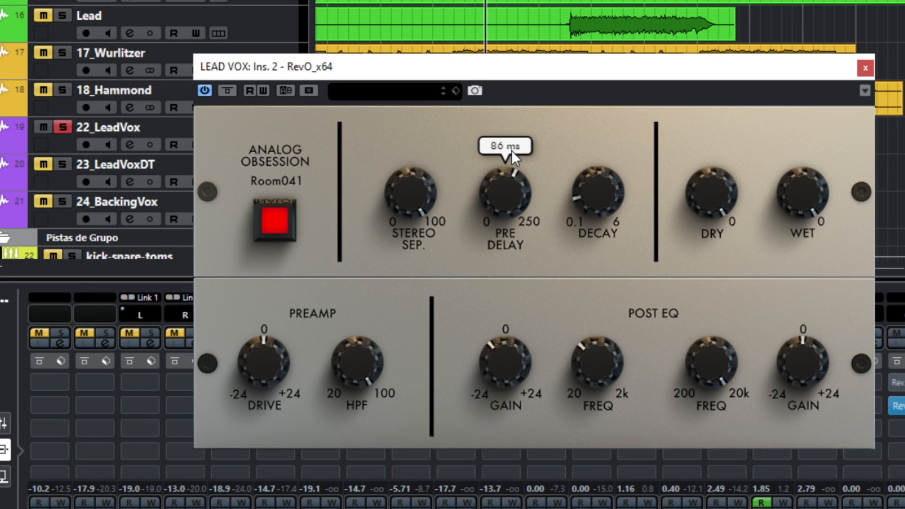
mouse_move(575, 213)
left_click_drag(600, 204, 597, 184)
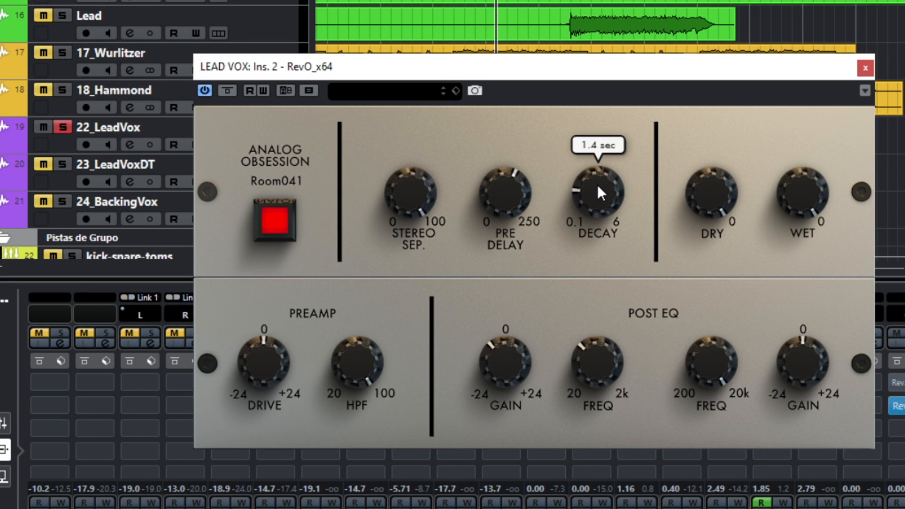
mouse_move(796, 194)
left_click_drag(797, 194, 802, 214)
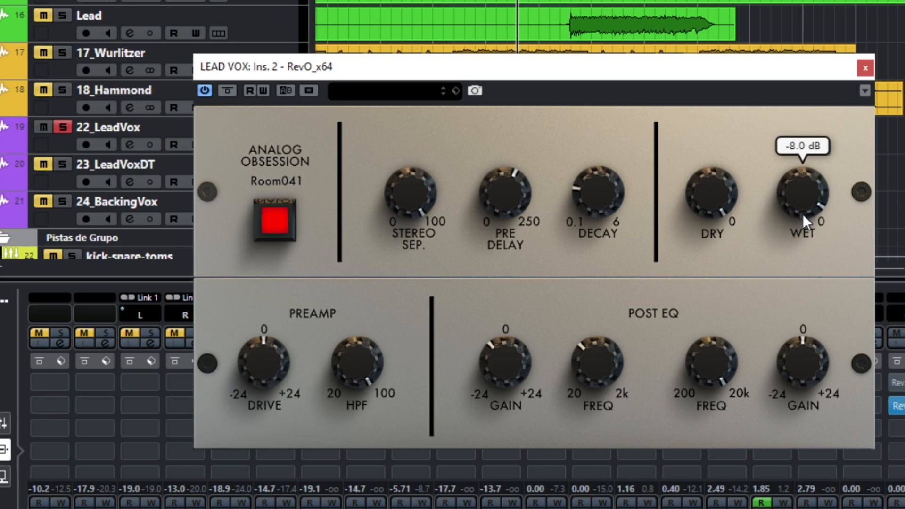
- Compare the vocal reverb bypassed and active, raise the preamp Drive and lower the Wet level
left_click(227, 90)
left_click(232, 90)
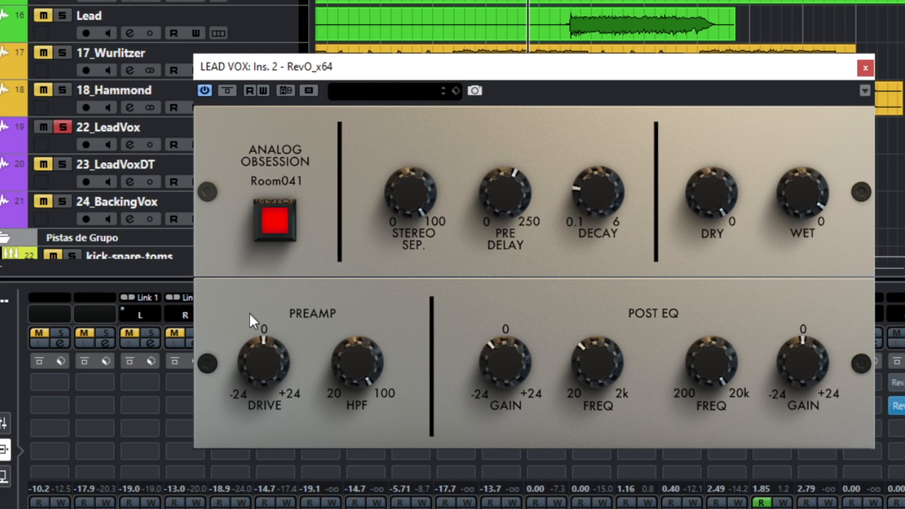
left_click_drag(254, 354, 264, 329)
left_click_drag(801, 196, 800, 209)
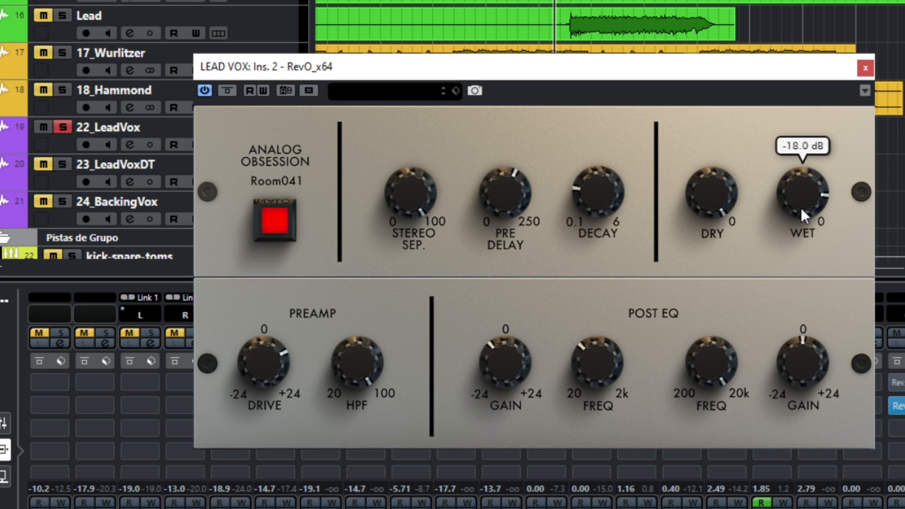
- Compare the vocal reverb bypassed and active, and set the Wet level to -17.3 dB
left_click(227, 90)
left_click(227, 91)
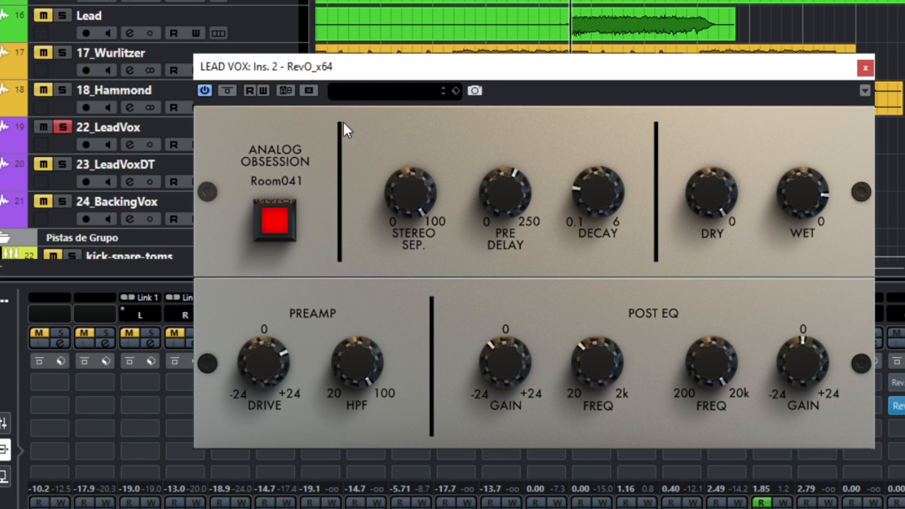
left_click_drag(799, 190, 799, 187)
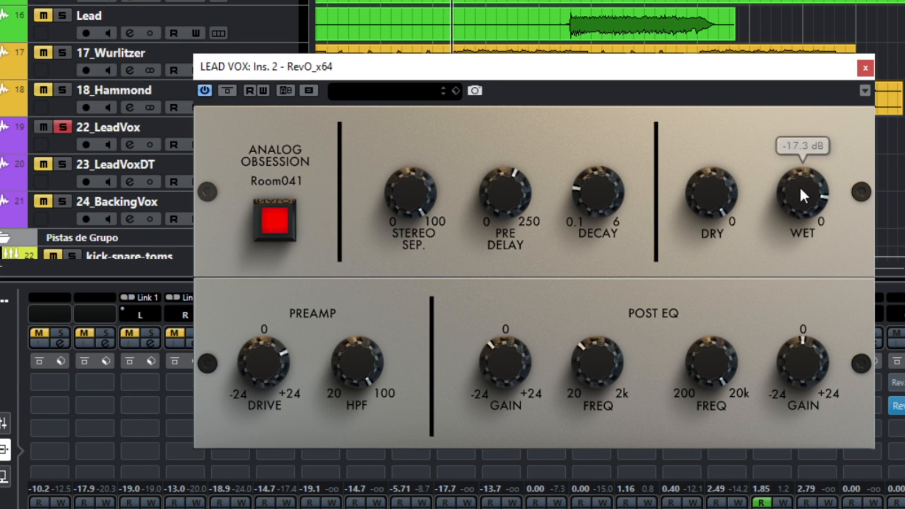
- Set the vocal reverb's pre-delay to 42 ms and compare it bypassed and active
mouse_move(506, 190)
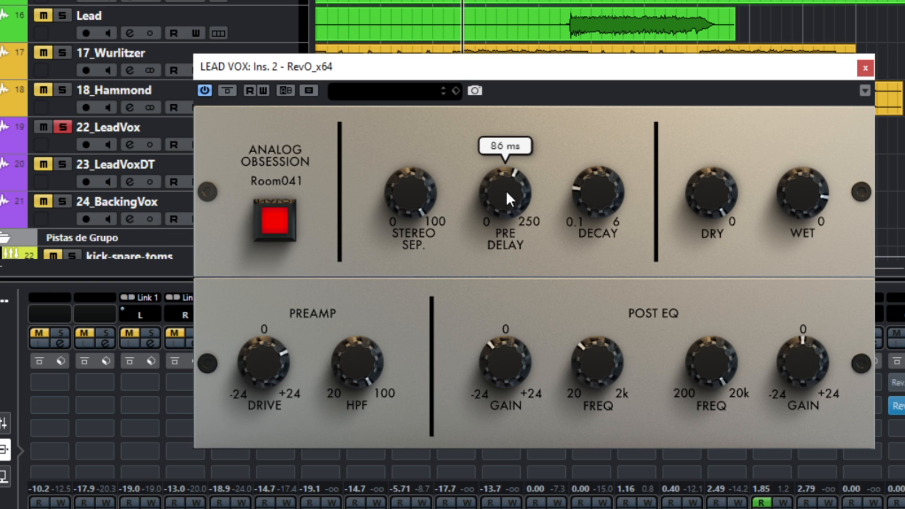
left_click_drag(505, 191, 511, 233)
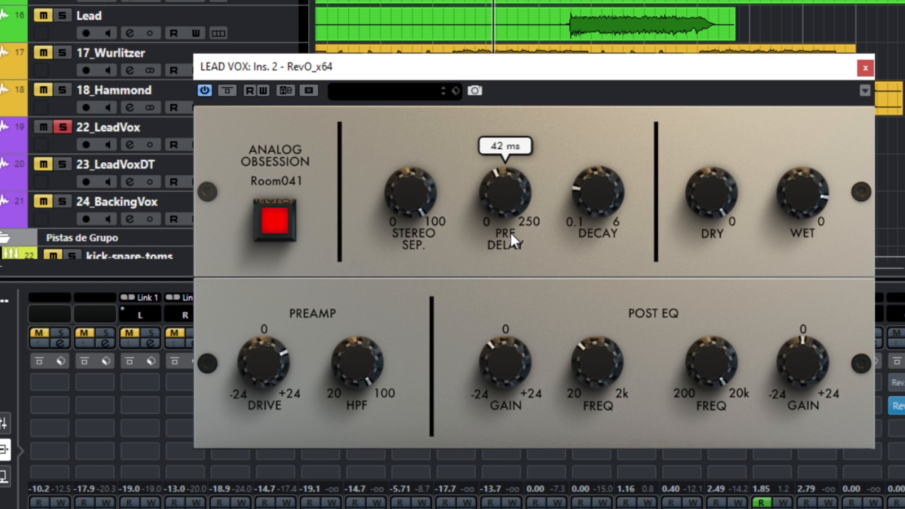
left_click(227, 92)
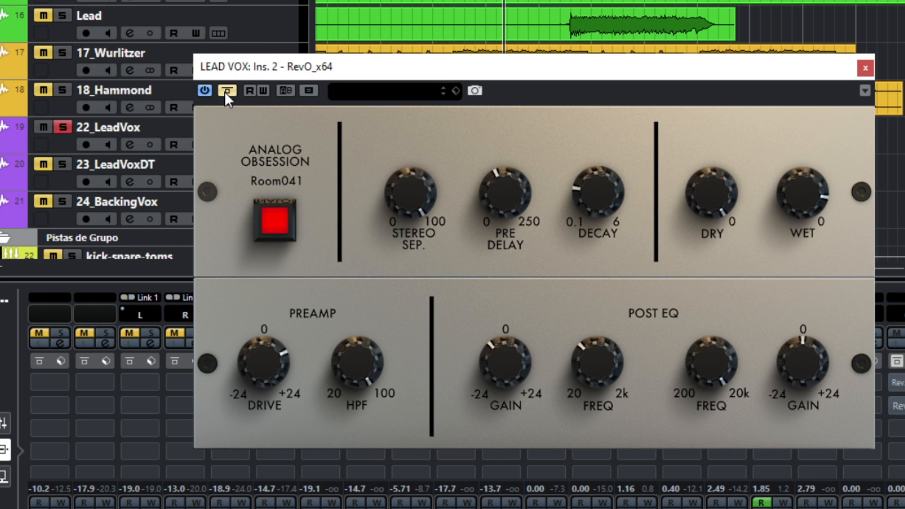
left_click(227, 91)
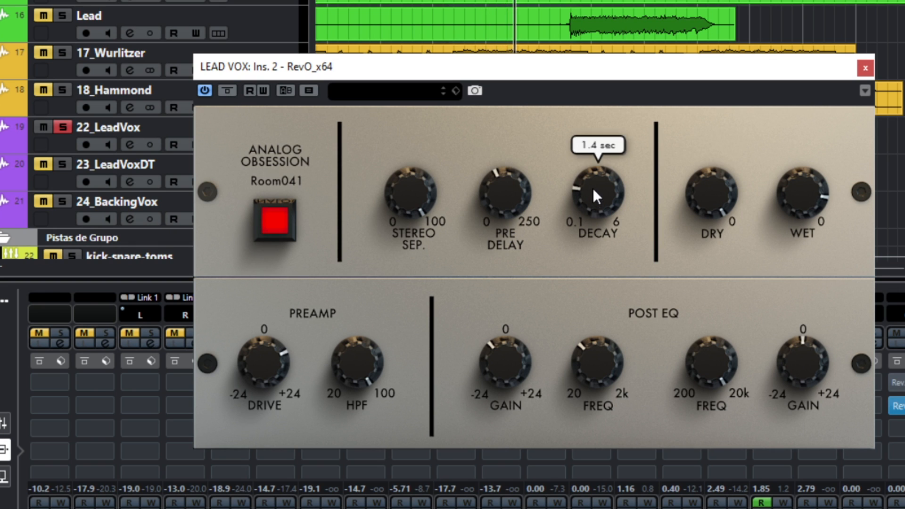
- Lengthen the Decay to about 3 sec and lower Stereo Sep. to 82%
left_click_drag(593, 188, 626, 333)
left_click_drag(414, 212, 435, 303)
left_click_drag(597, 198, 586, 134)
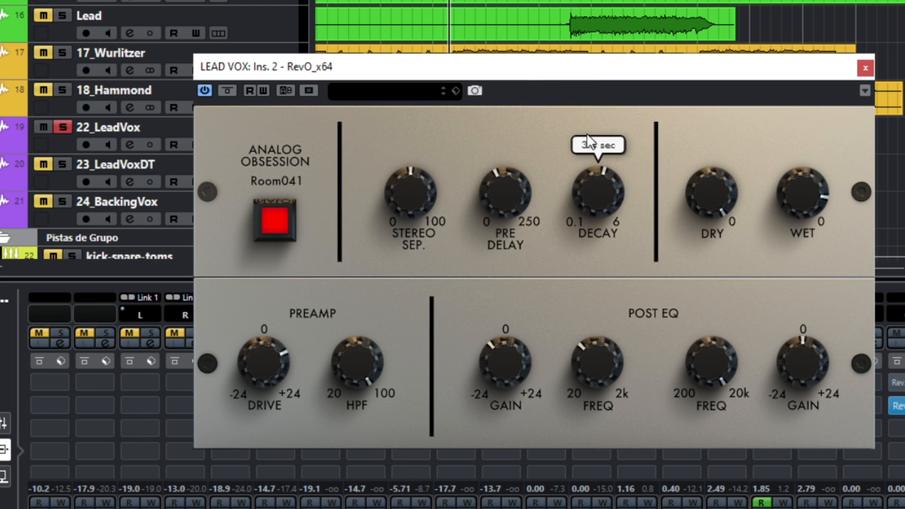
left_click_drag(418, 187, 366, 142)
- Compare the vocal reverb bypassed and active, and raise Stereo Sep. to 100%
left_click(221, 91)
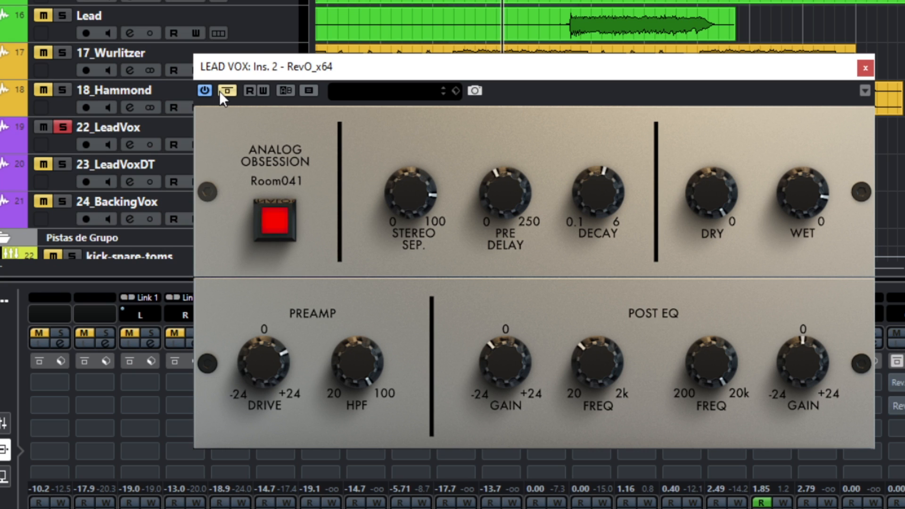
left_click(225, 93)
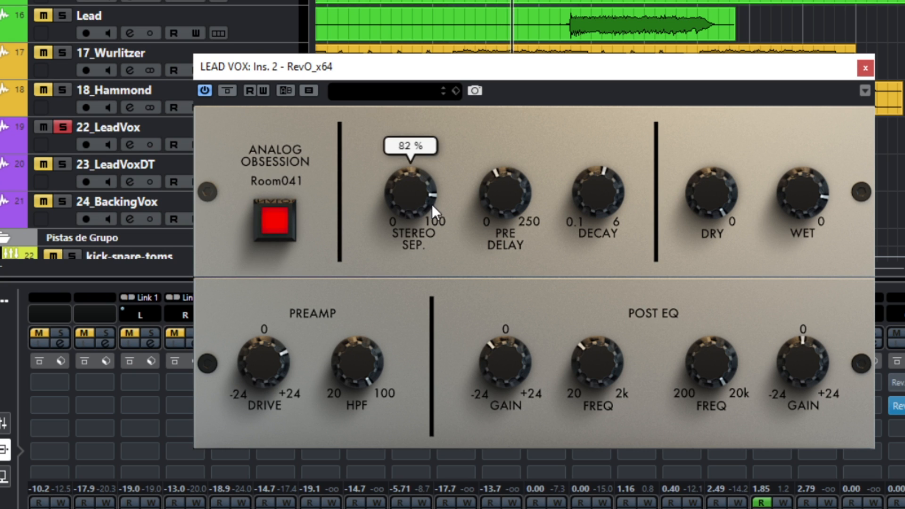
left_click_drag(412, 196, 423, 147)
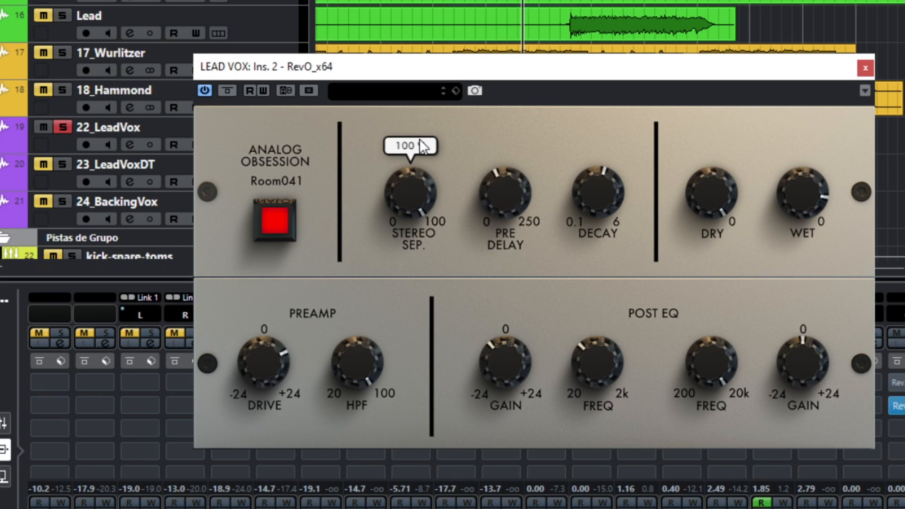
- Compare the vocal reverb bypassed and active again, then set Stereo Sep. to 77%
left_click(228, 90)
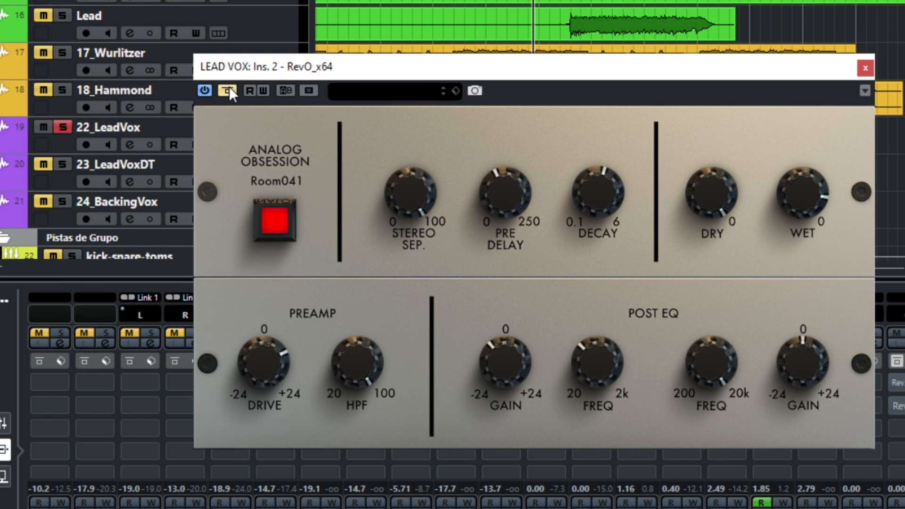
left_click(229, 90)
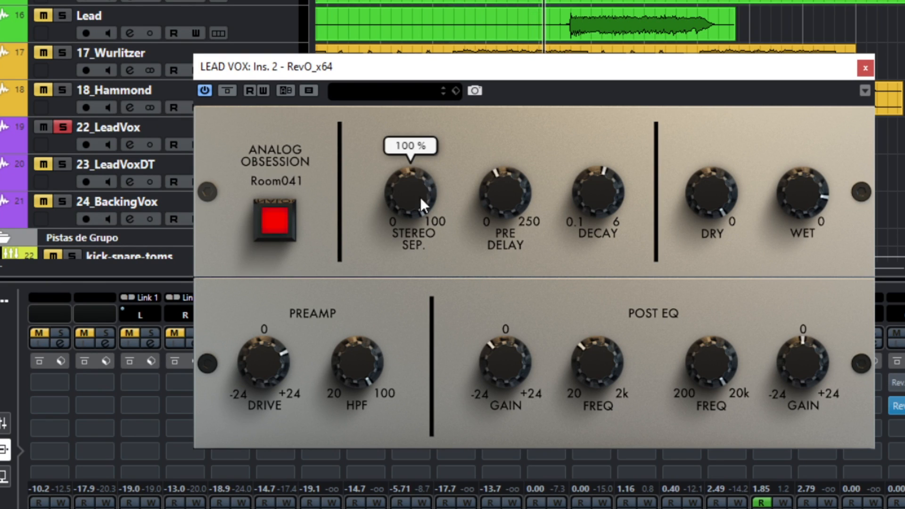
left_click_drag(420, 196, 401, 115)
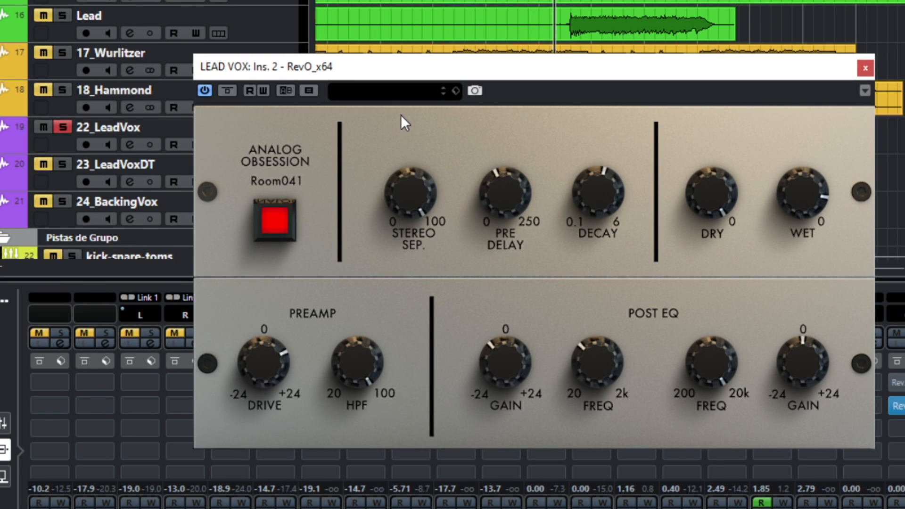
left_click(226, 89)
left_click(225, 90)
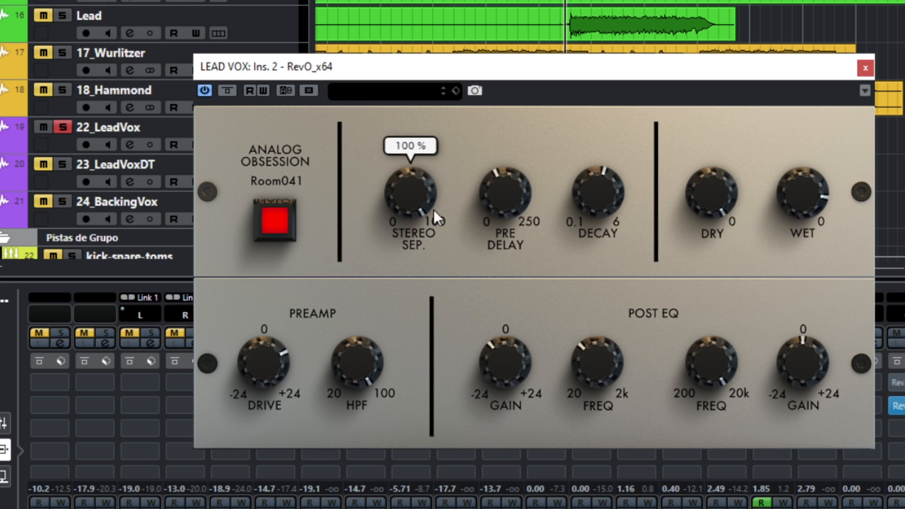
left_click_drag(413, 227, 420, 245)
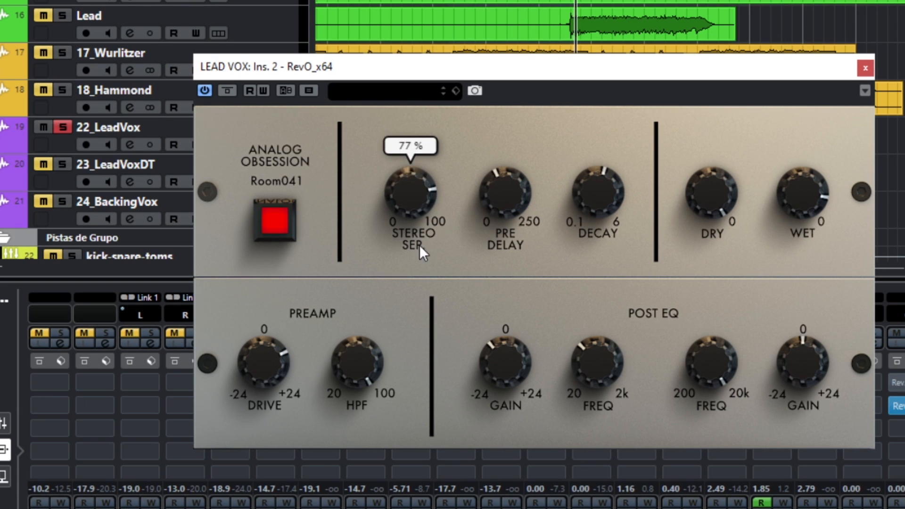
- Nudge the Wet level up and try turning Dry fully down before resetting it
left_click_drag(798, 202, 803, 182)
left_click_drag(725, 194, 727, 428)
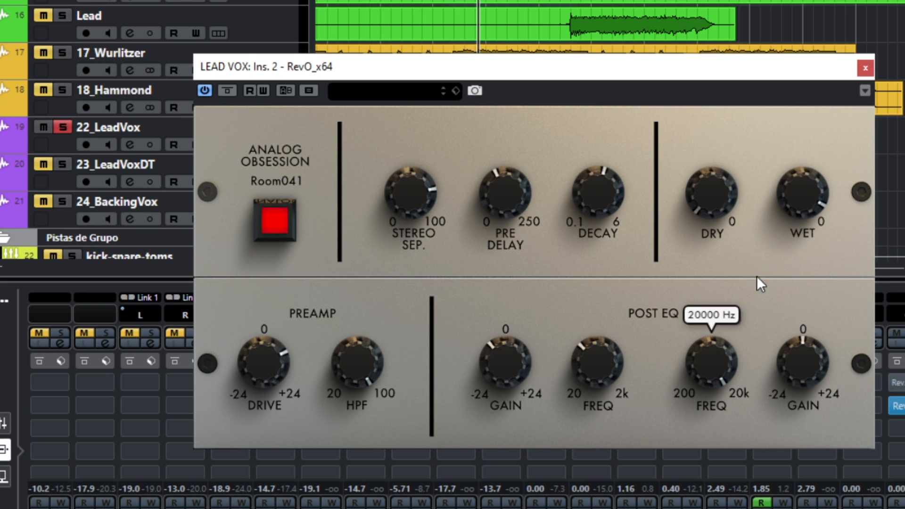
mouse_move(794, 206)
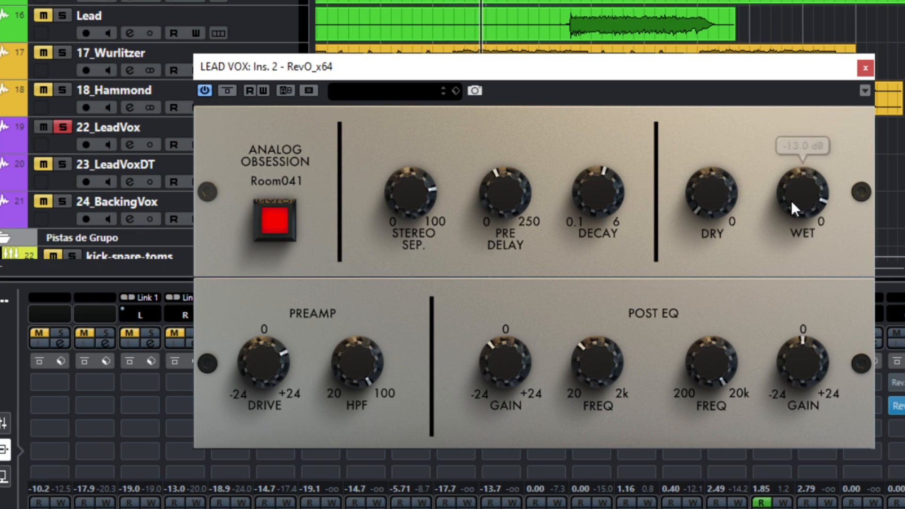
double_click(715, 201)
mouse_move(795, 199)
left_mouse_down()
mouse_move(801, 227)
mouse_move(802, 201)
left_mouse_up()
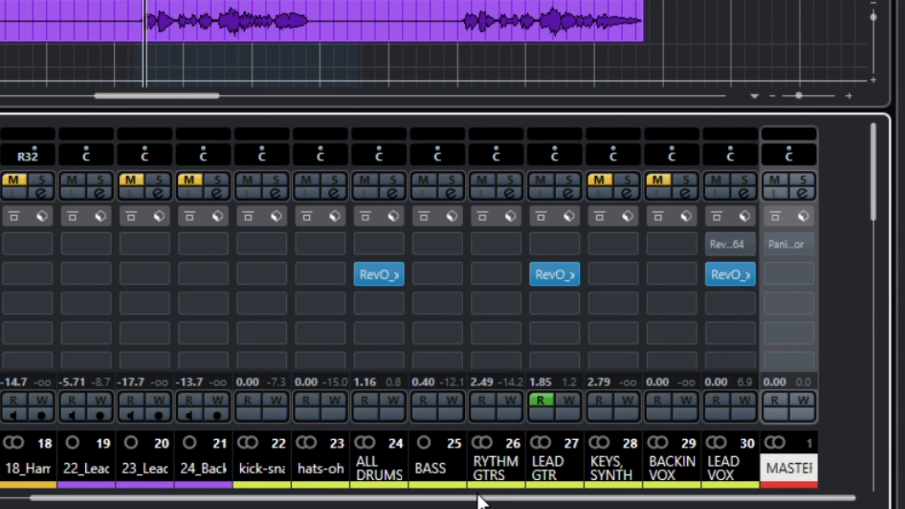
- Toggle the bypass of all three RevO inserts repeatedly to compare the mix with and without reverb
key("b")
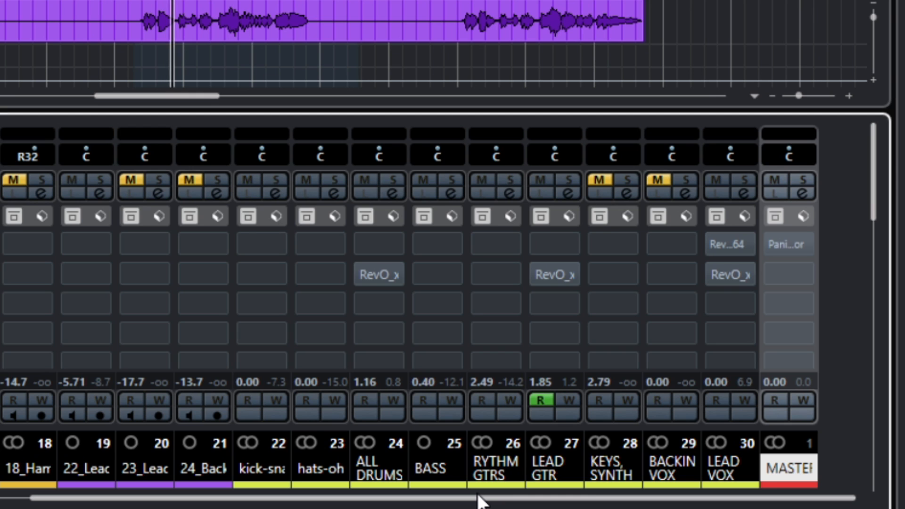
key("b")
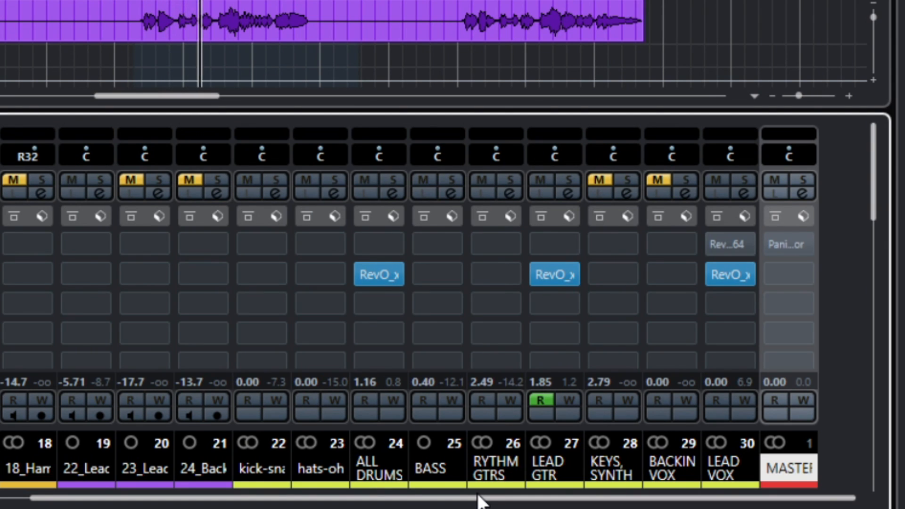
key("b")
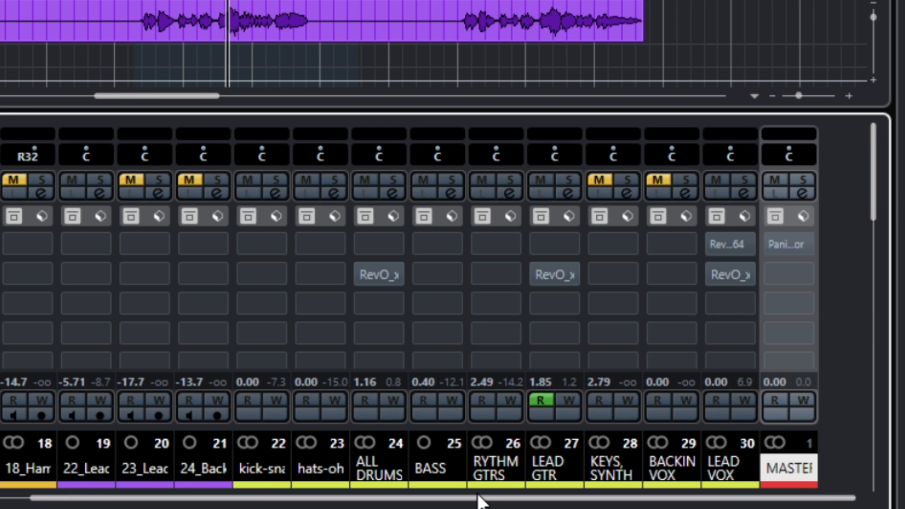
key("b")
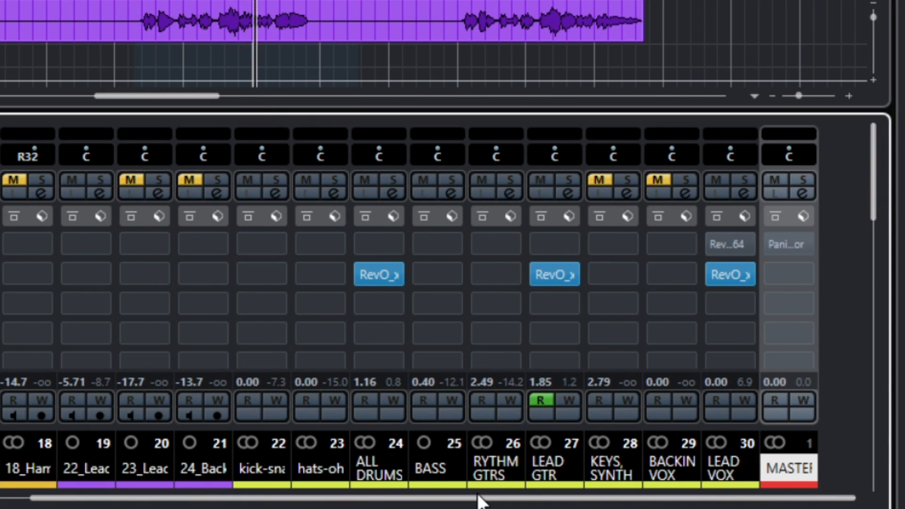
key("b")
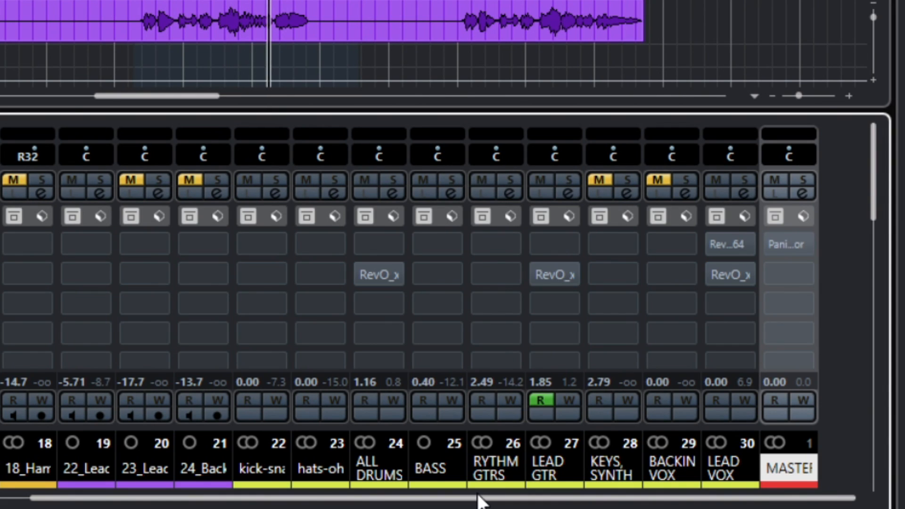
key("b")
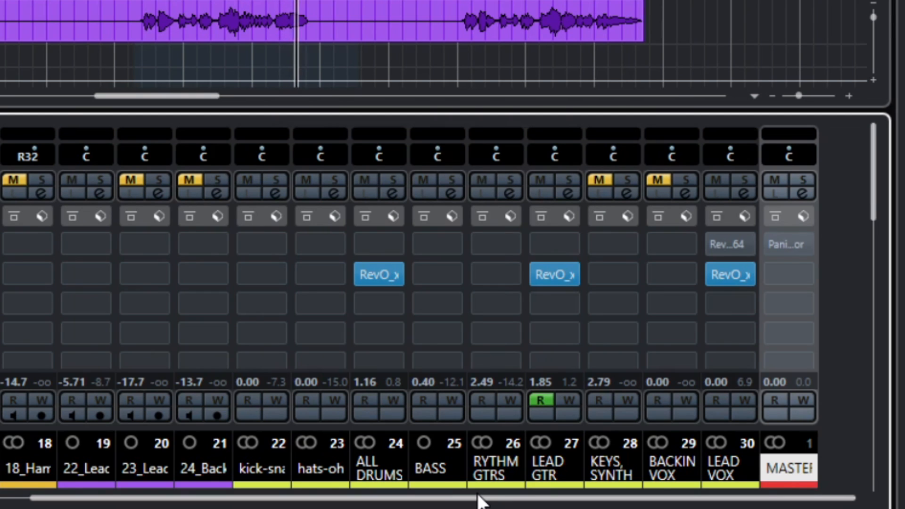
key("b")
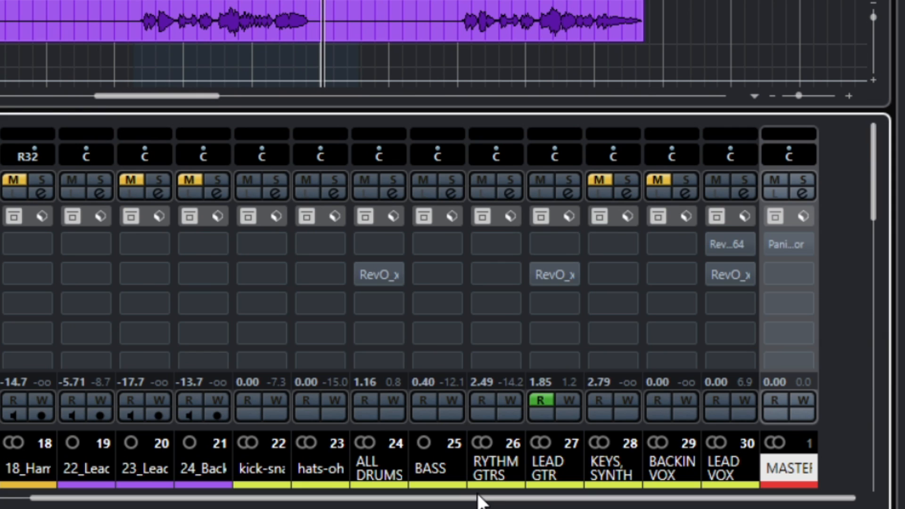
key("b")
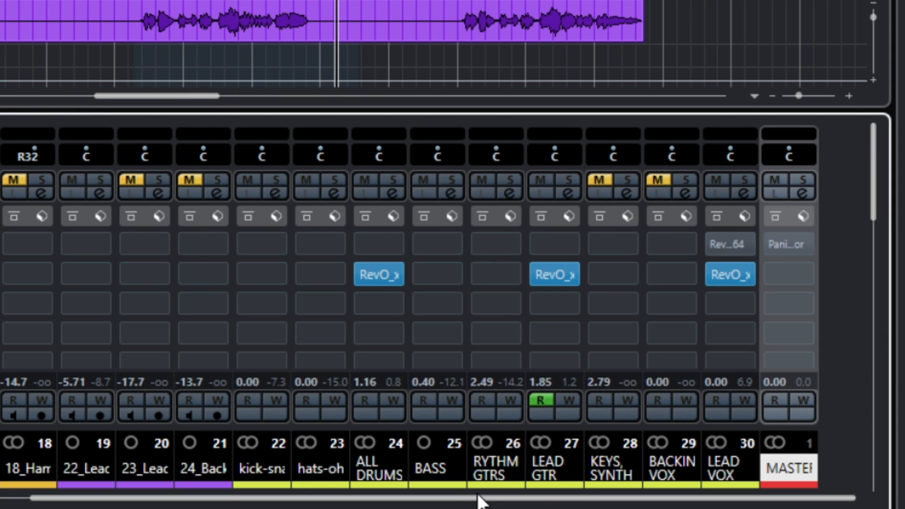
key("b")
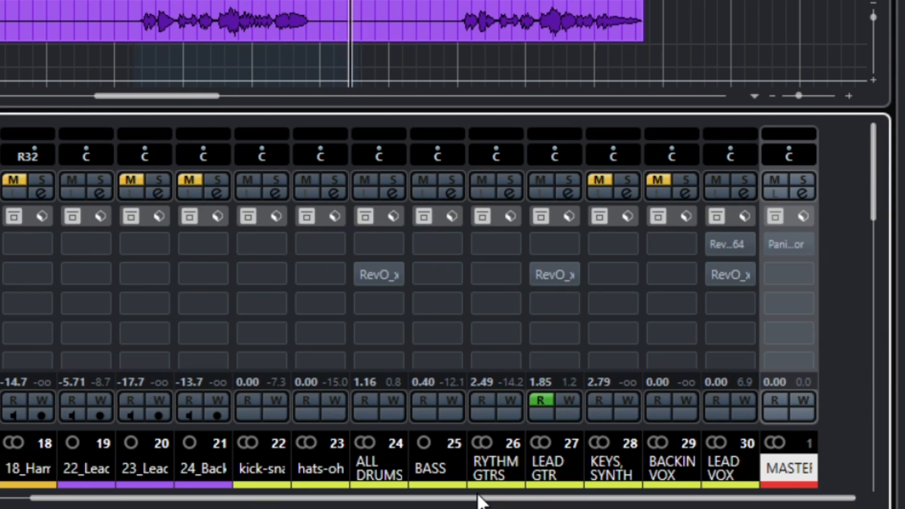
key("b")
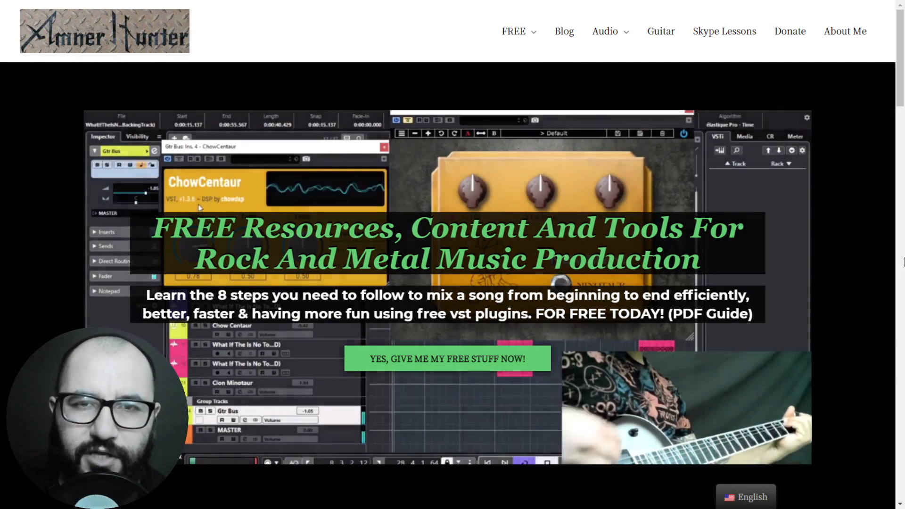